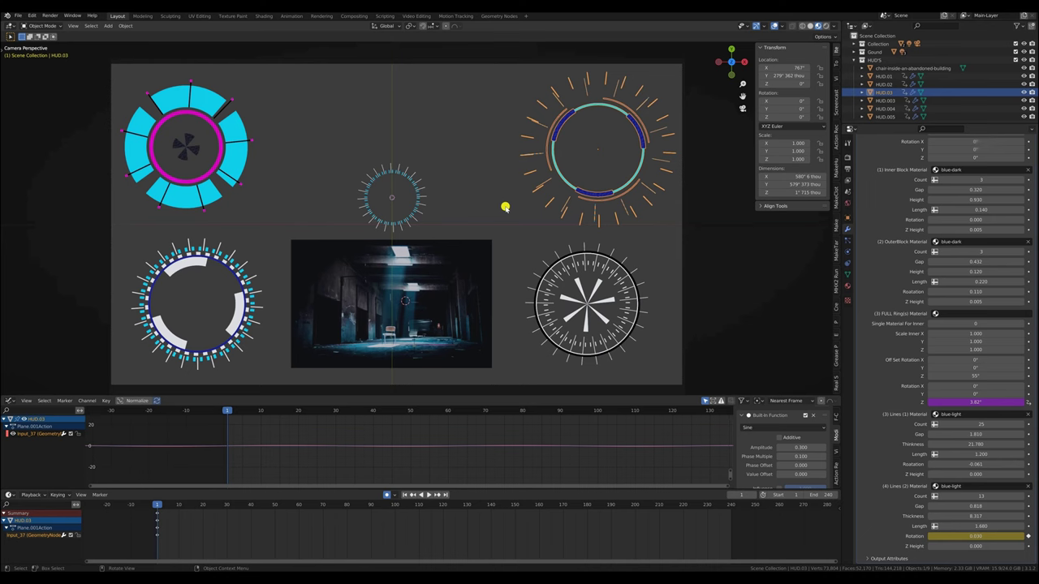
click(243, 127)
click(370, 180)
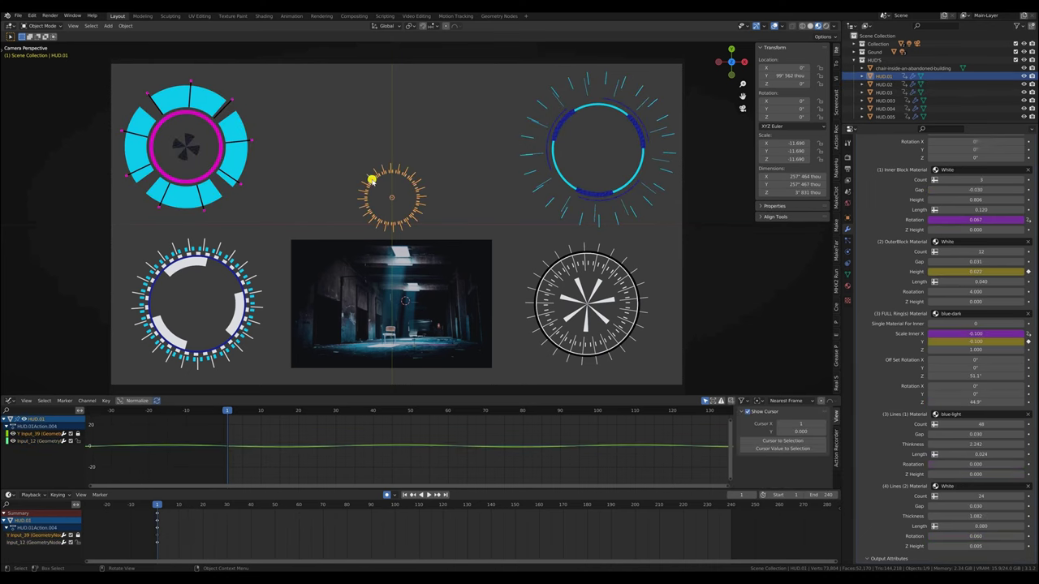
click(557, 149)
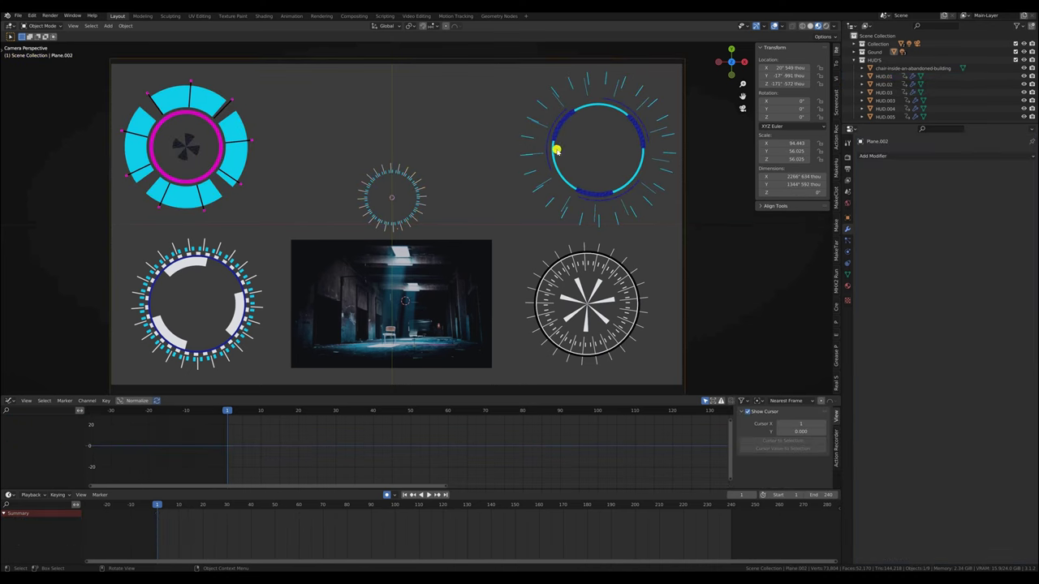
click(577, 286)
click(240, 301)
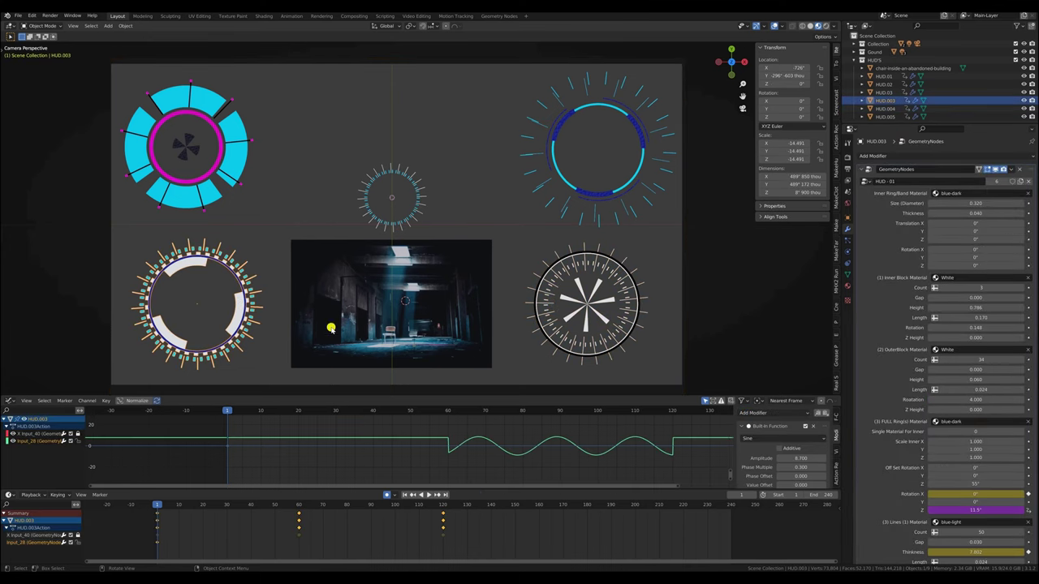
click(414, 344)
scroll(398, 348, up, 5)
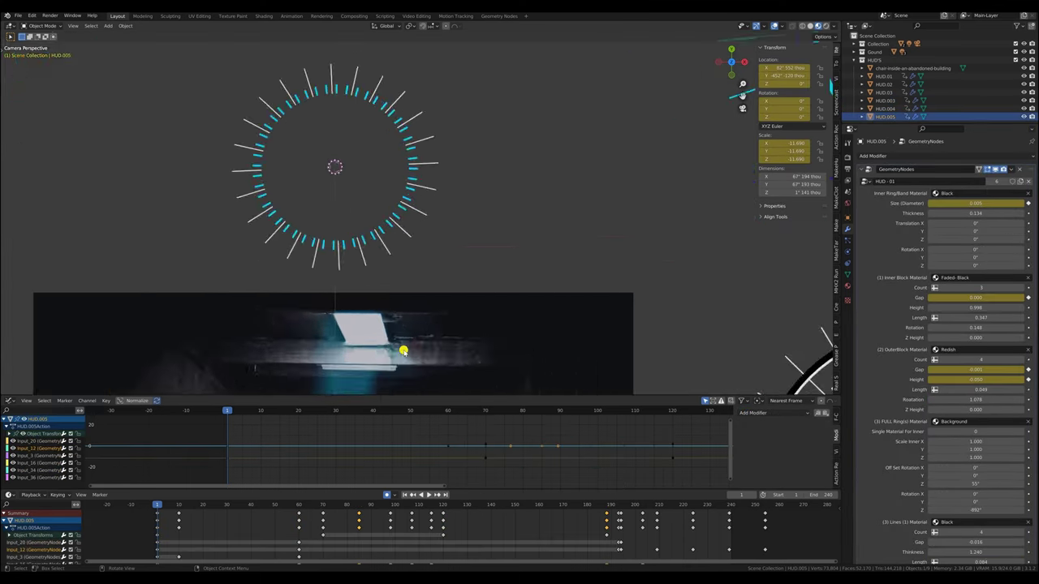
scroll(403, 351, down, 4)
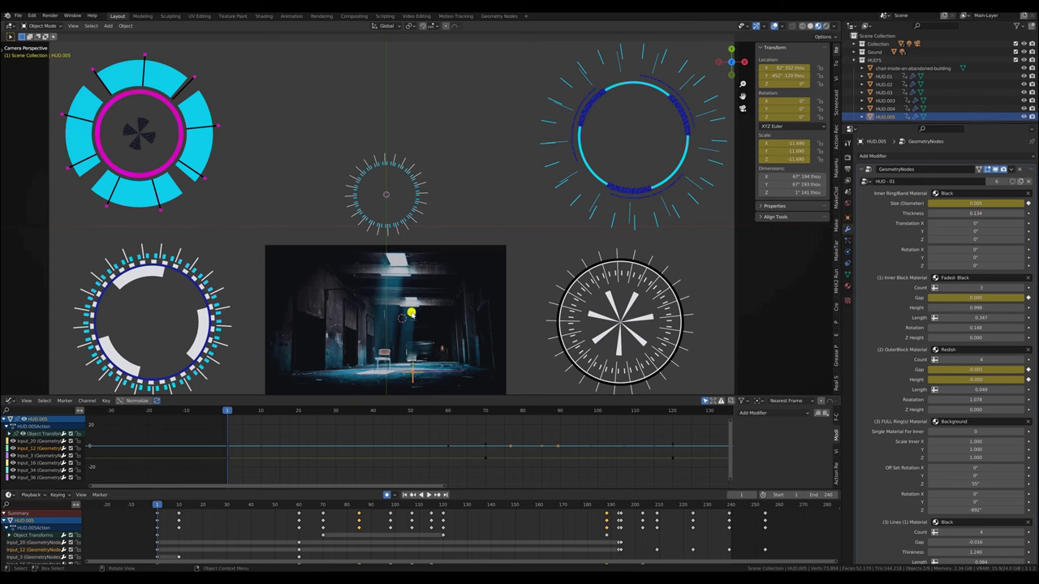
scroll(419, 292, down, 2)
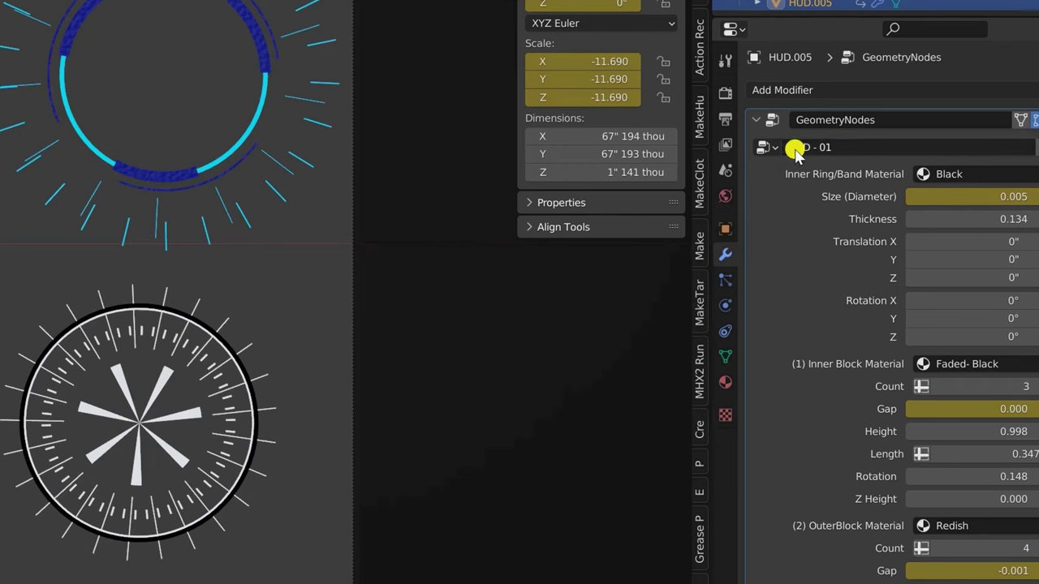
click(162, 381)
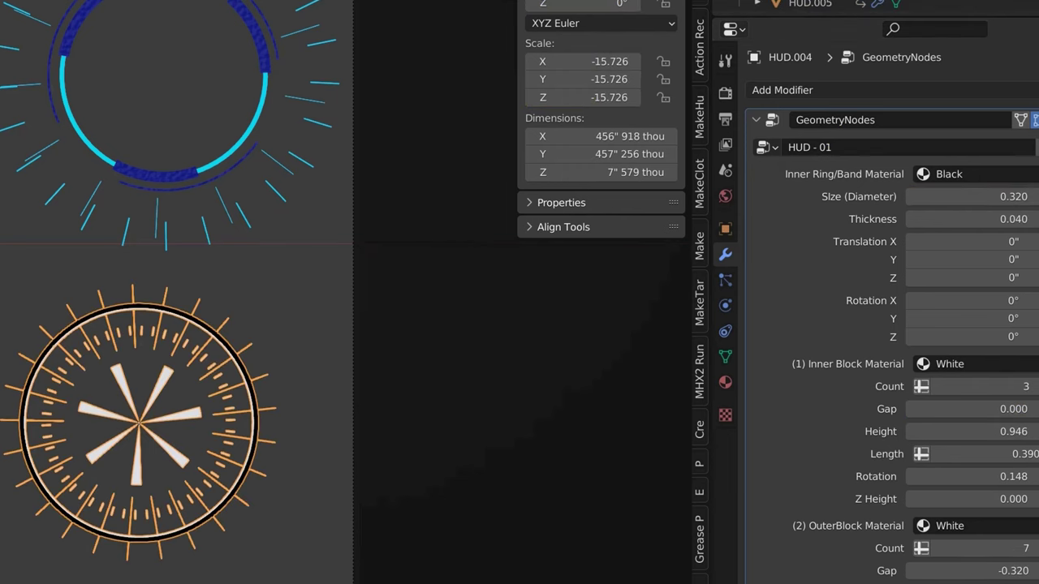
click(84, 71)
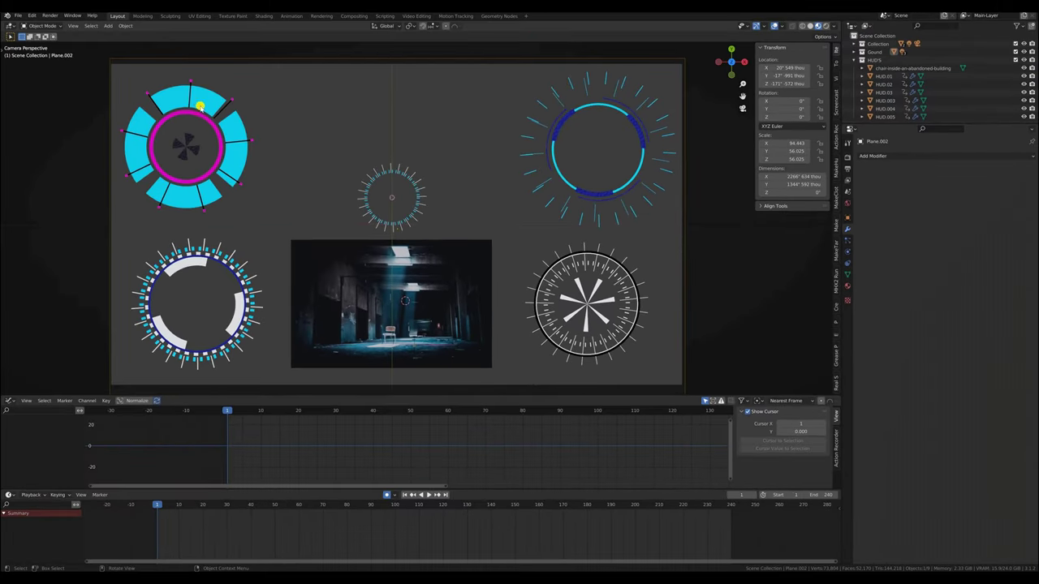
Select only the HUD.02 magenta and cyan ring and zoom in close on it.
click(194, 114)
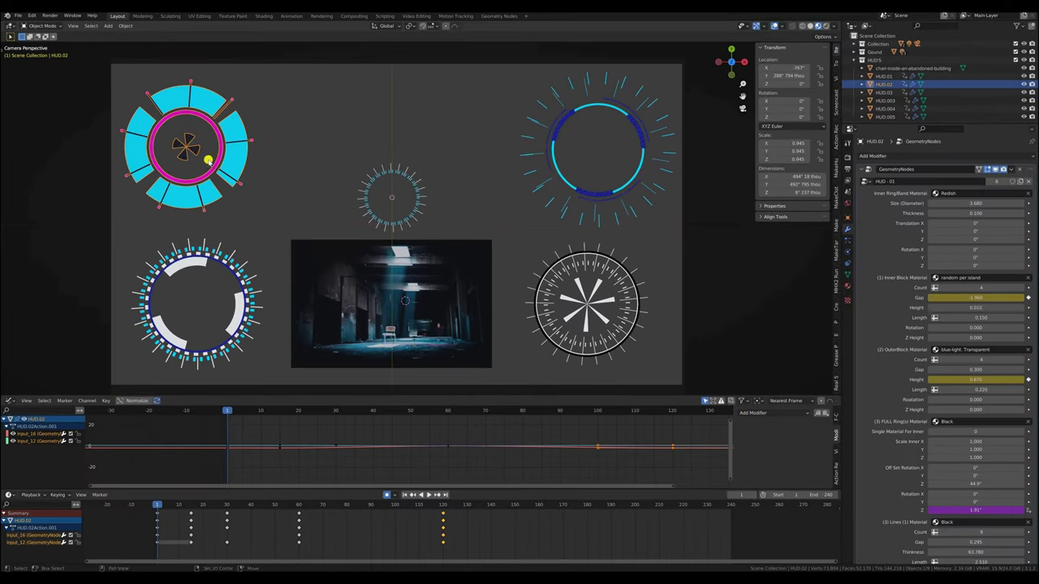
shift+click(391, 167)
shift+middle_drag(231, 157, 482, 234)
scroll(644, 166, up, 5)
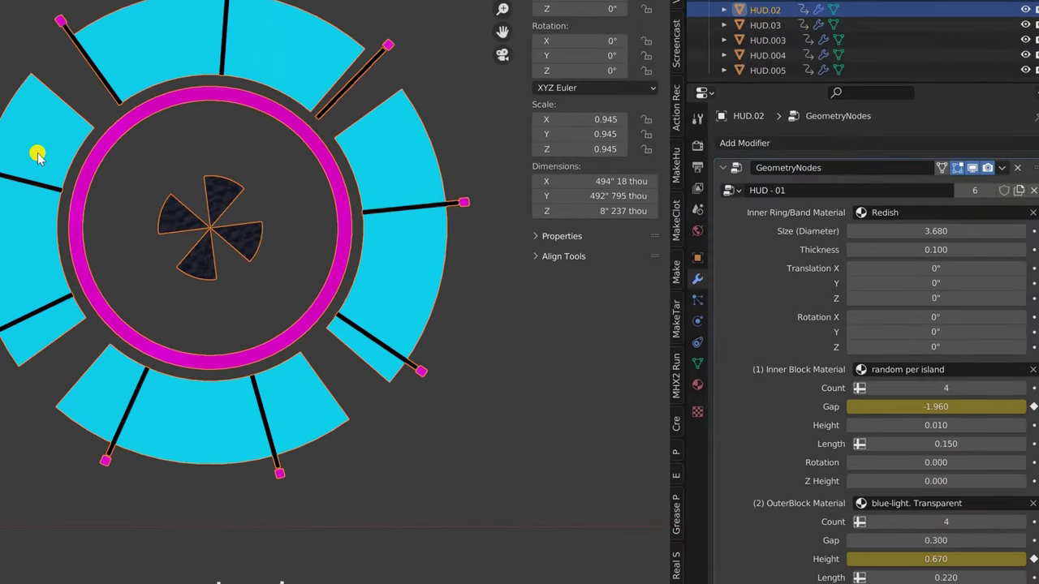
click(43, 64)
click(111, 138)
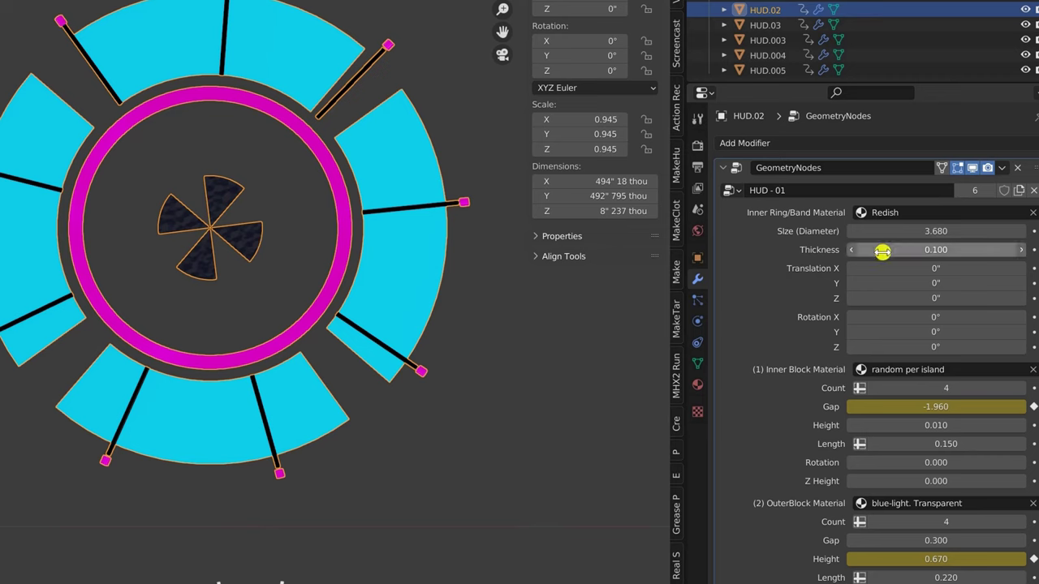
Set Thickness 0.060 and inner blocks to Gap -0.260, Height 0.350, Length 0.070, Count 6.
mouse_move(882, 251)
mouse_down()
mouse_move(918, 248)
mouse_move(896, 250)
mouse_move(906, 255)
mouse_move(897, 259)
mouse_up()
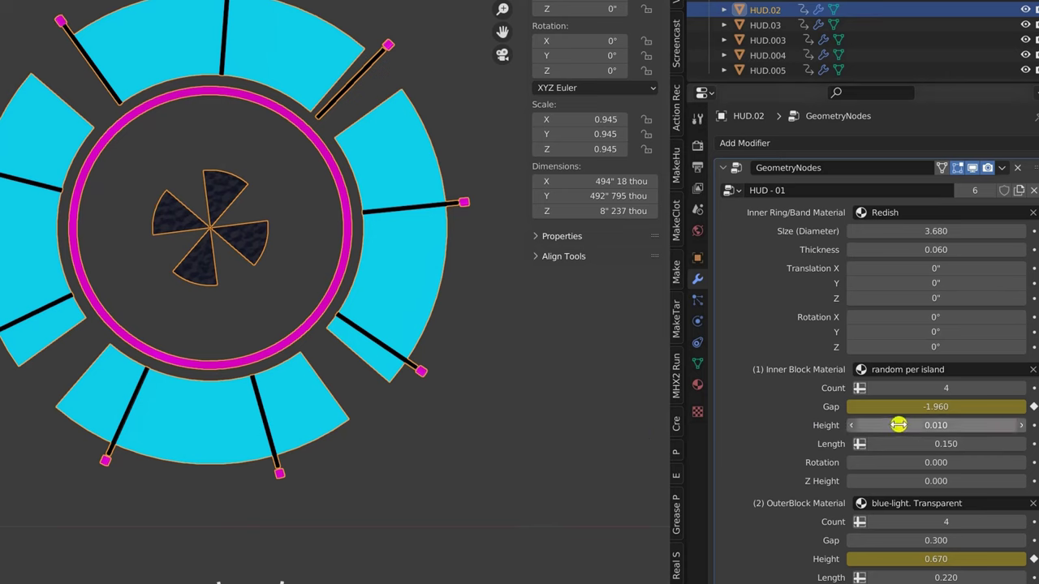
mouse_move(897, 425)
mouse_down()
mouse_move(920, 427)
mouse_move(903, 429)
mouse_up()
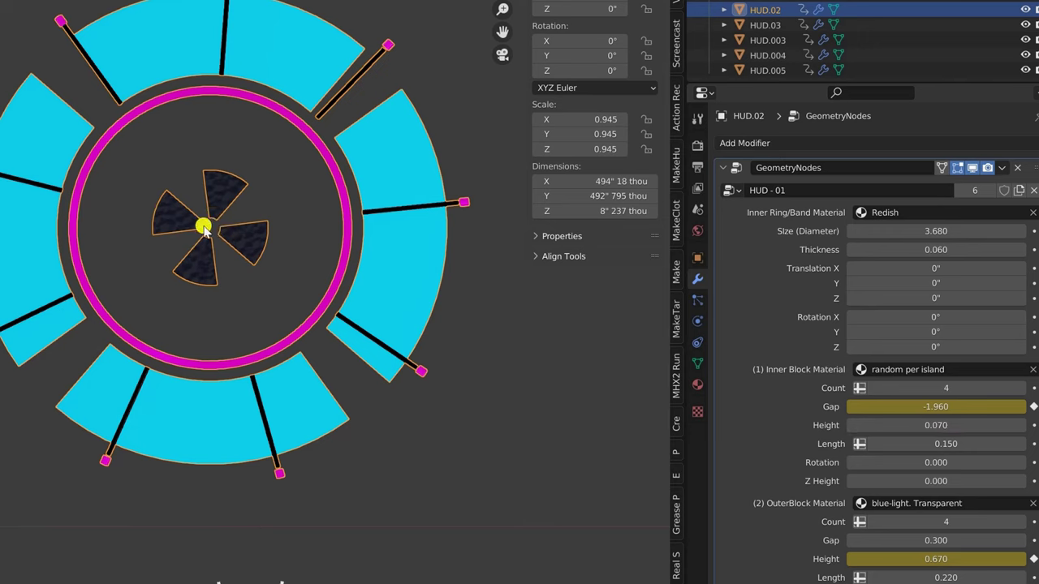
drag(850, 406, 930, 417)
ctrl+scroll(913, 427, down, 5)
ctrl+scroll(914, 429, up, 20)
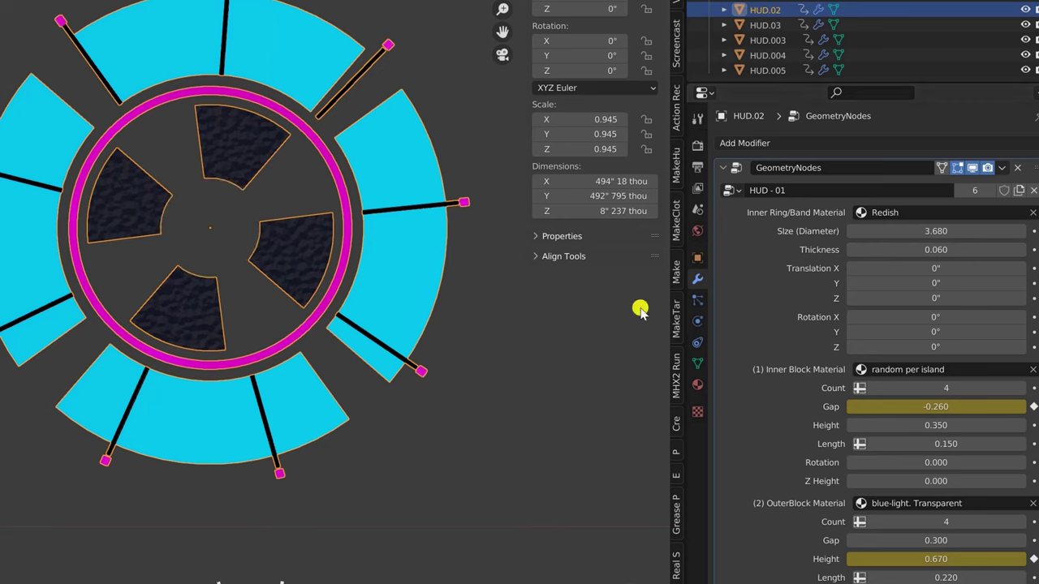
mouse_move(909, 444)
mouse_down()
mouse_move(923, 447)
mouse_move(911, 447)
mouse_move(921, 455)
mouse_move(910, 460)
mouse_up()
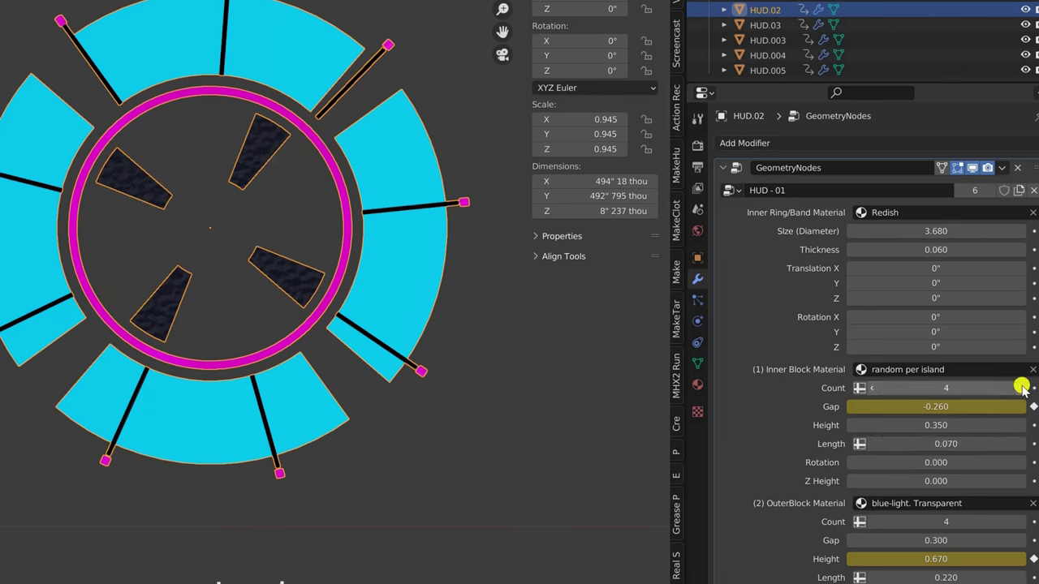
click(1023, 388)
click(1023, 388)
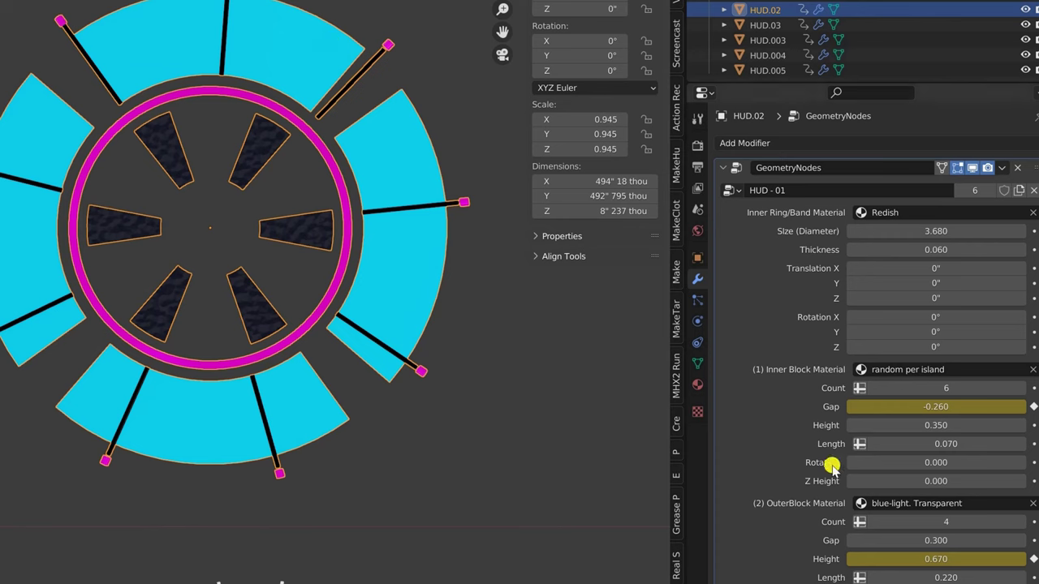
scroll(774, 431, down, 2)
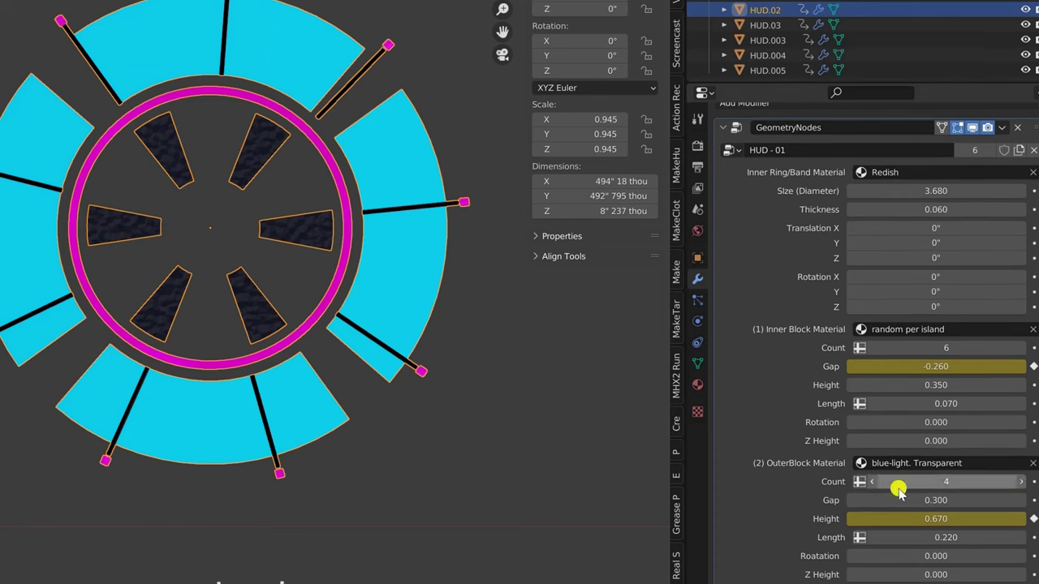
Give HUD.02's outer blocks Count 9, Length 0.370 and Z Height -0.010.
drag(898, 488, 913, 489)
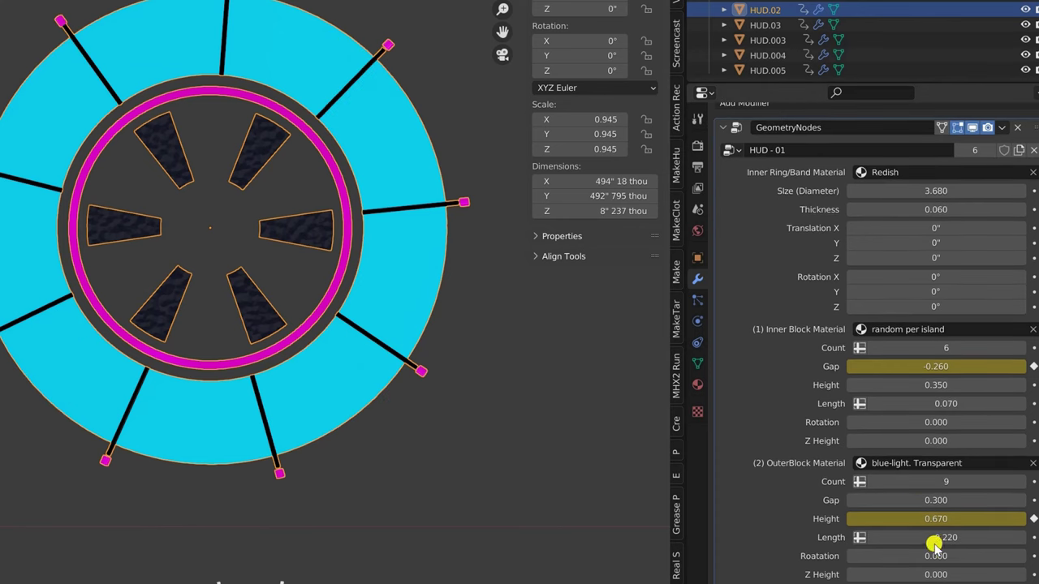
drag(945, 538, 934, 537)
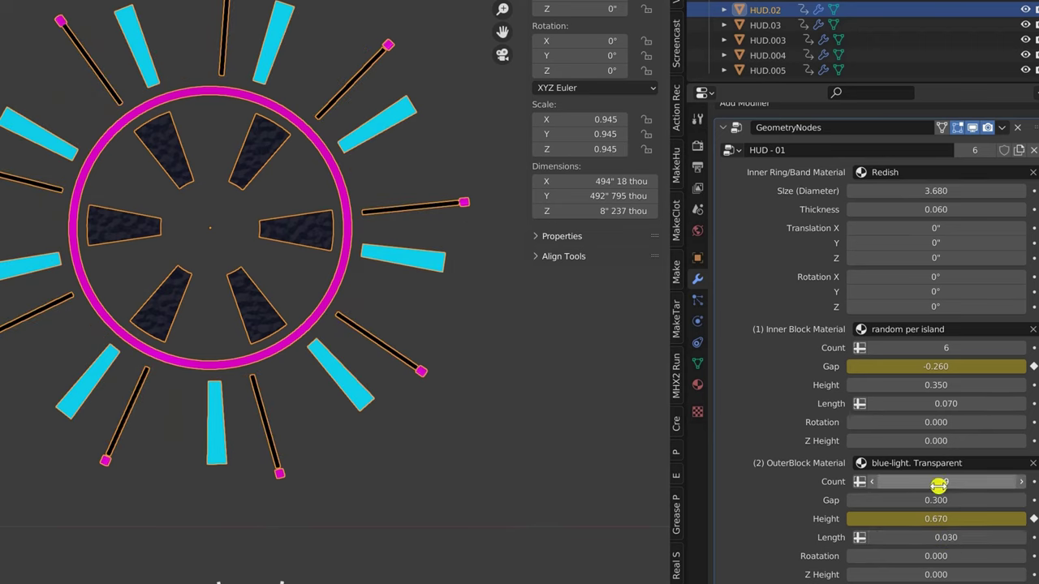
mouse_move(911, 481)
mouse_down()
mouse_move(939, 485)
mouse_move(930, 485)
mouse_up()
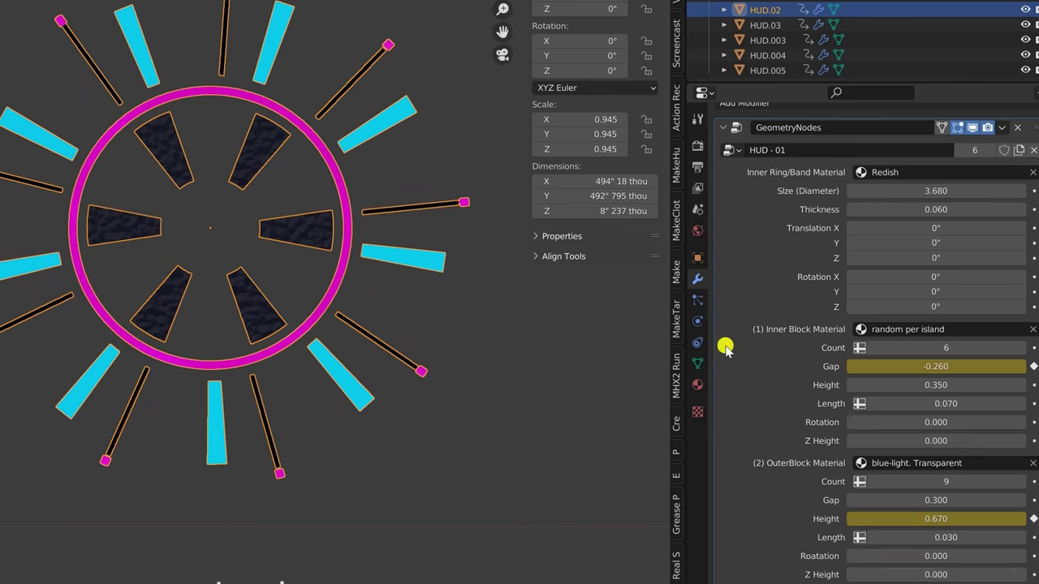
click(883, 574)
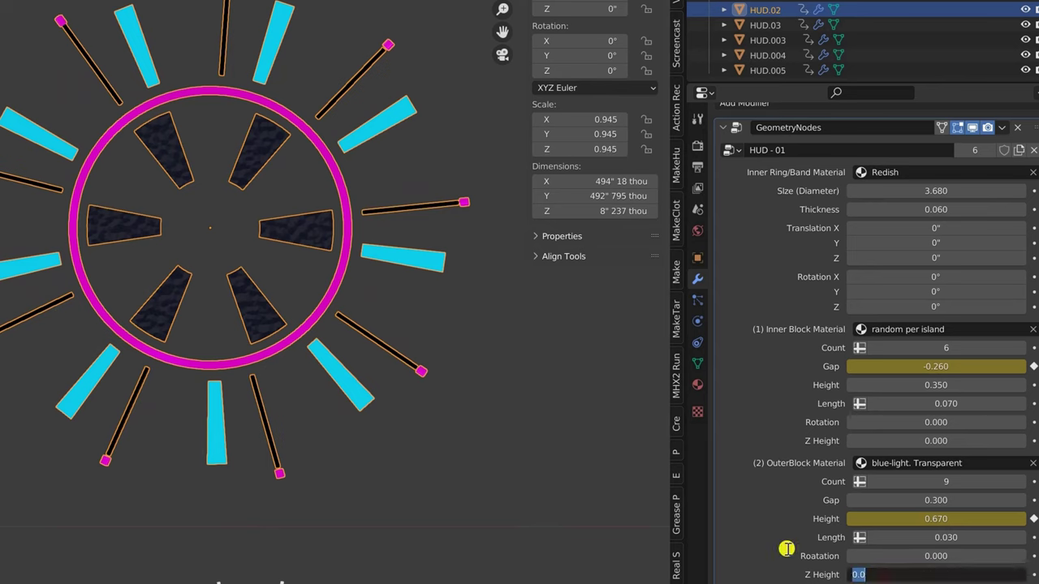
key(Escape)
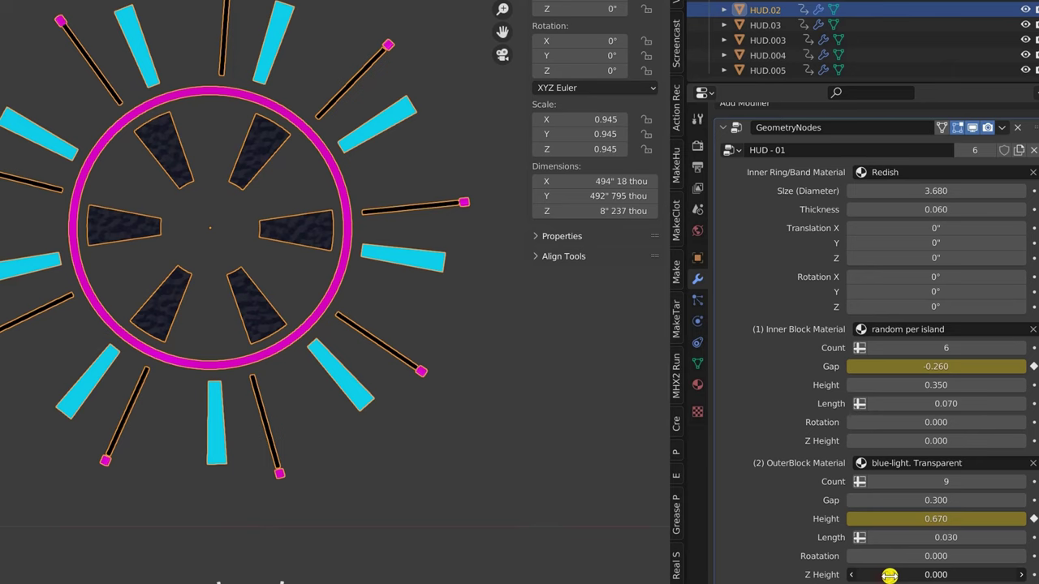
click(889, 575)
click(892, 519)
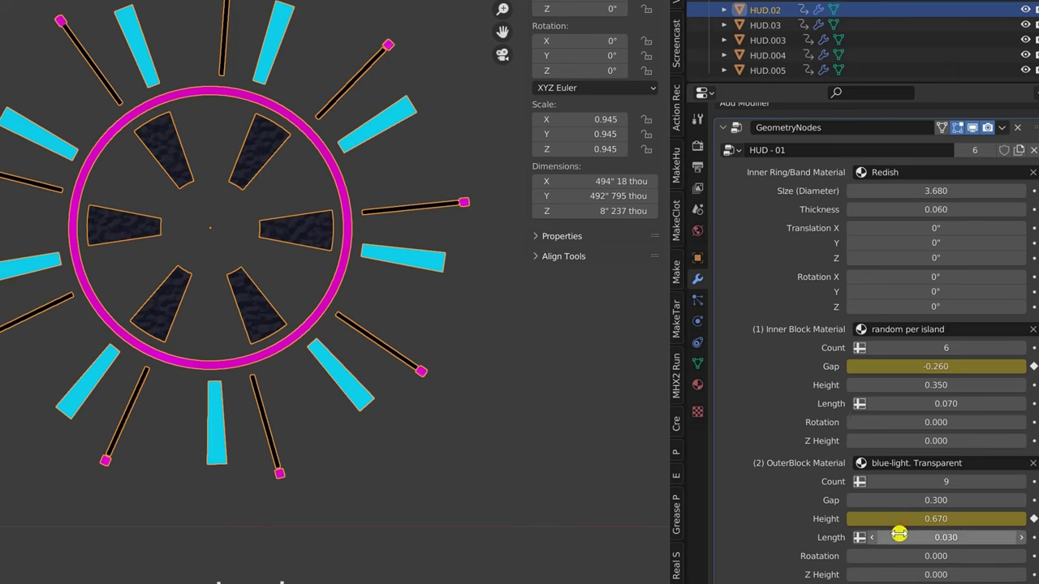
drag(893, 534, 916, 539)
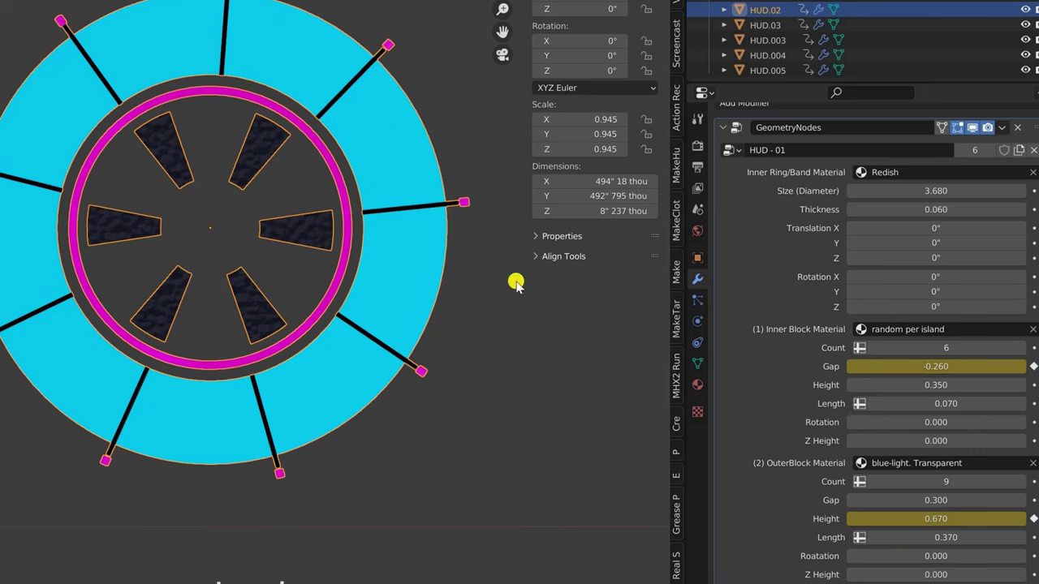
drag(913, 573, 914, 573)
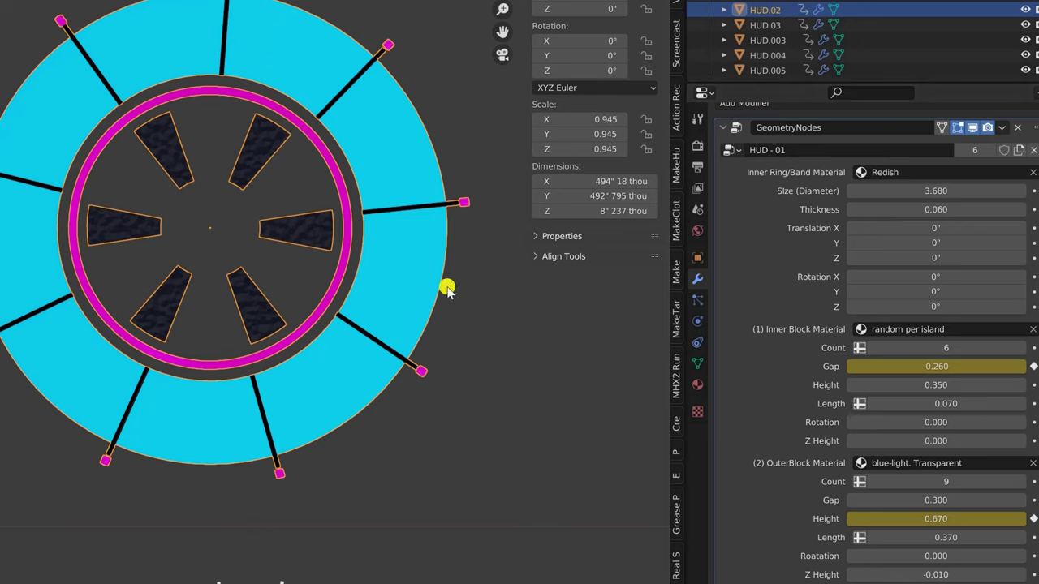
scroll(327, 267, down, 4)
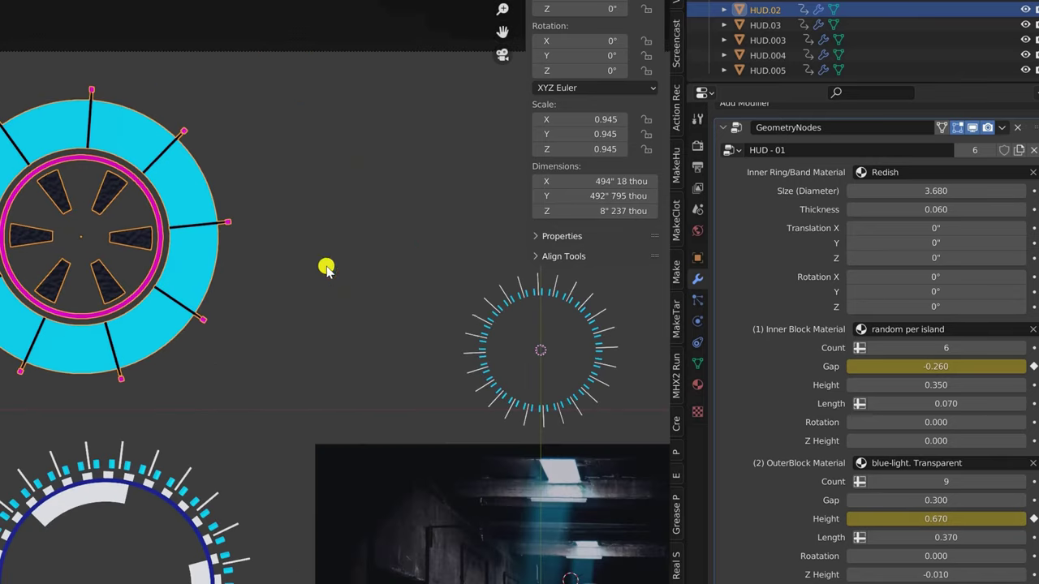
scroll(465, 310, up, 1)
shift+middle_drag(465, 309, 4, 176)
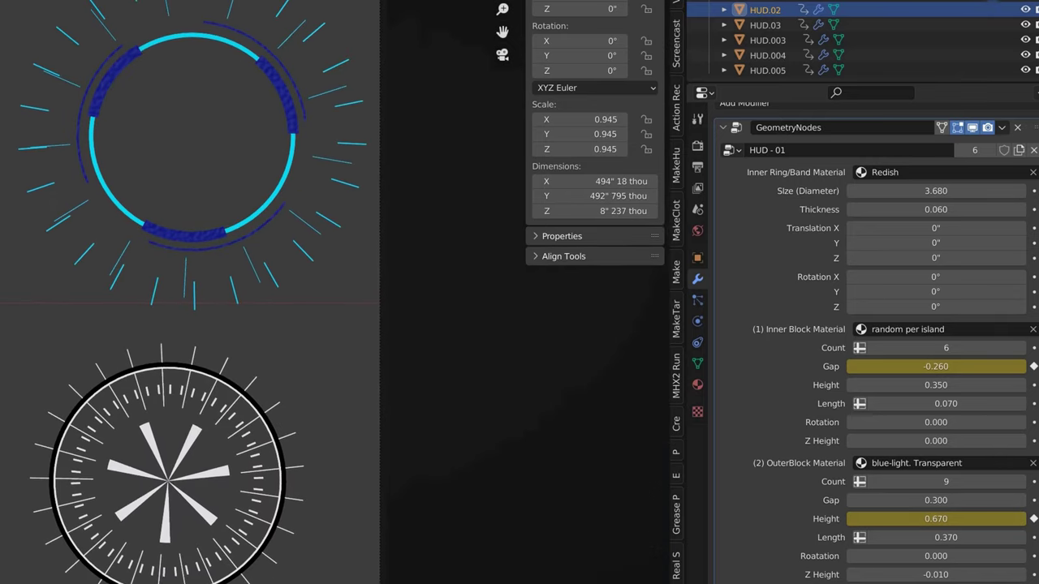
click(269, 156)
scroll(269, 157, up, 3)
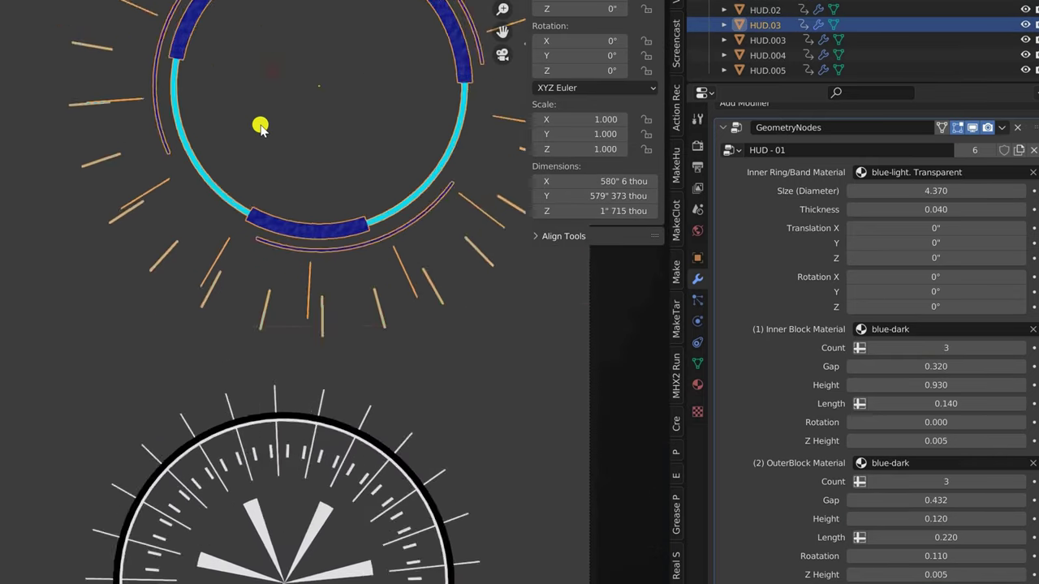
shift+middle_drag(259, 123, 190, 250)
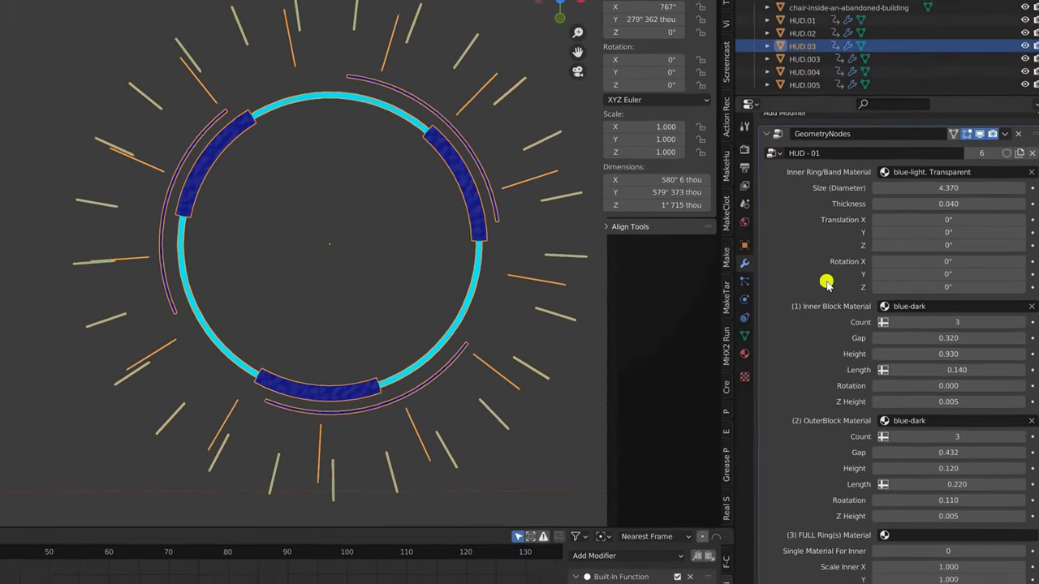
scroll(824, 332, down, 4)
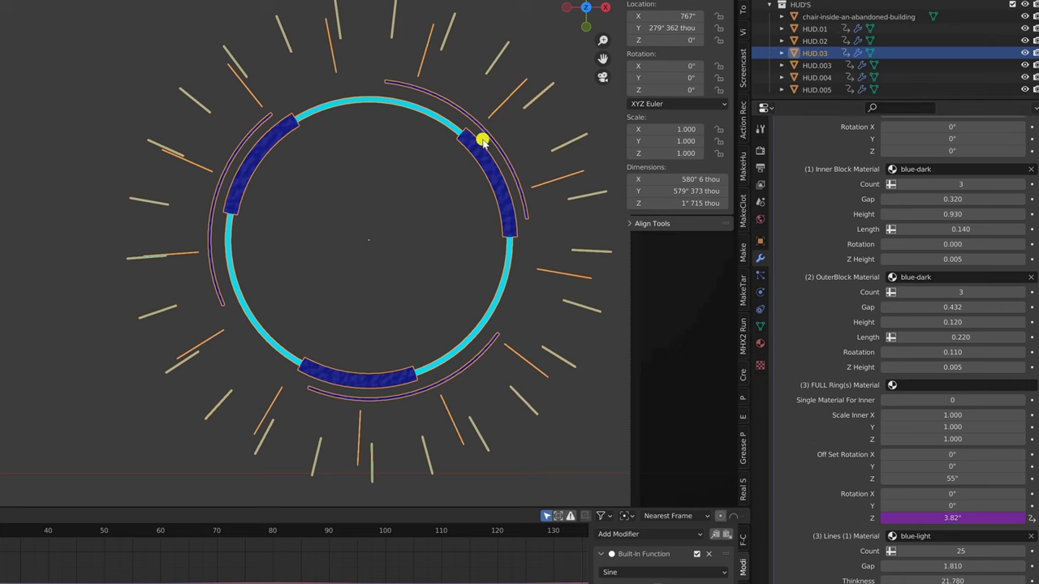
click(436, 119)
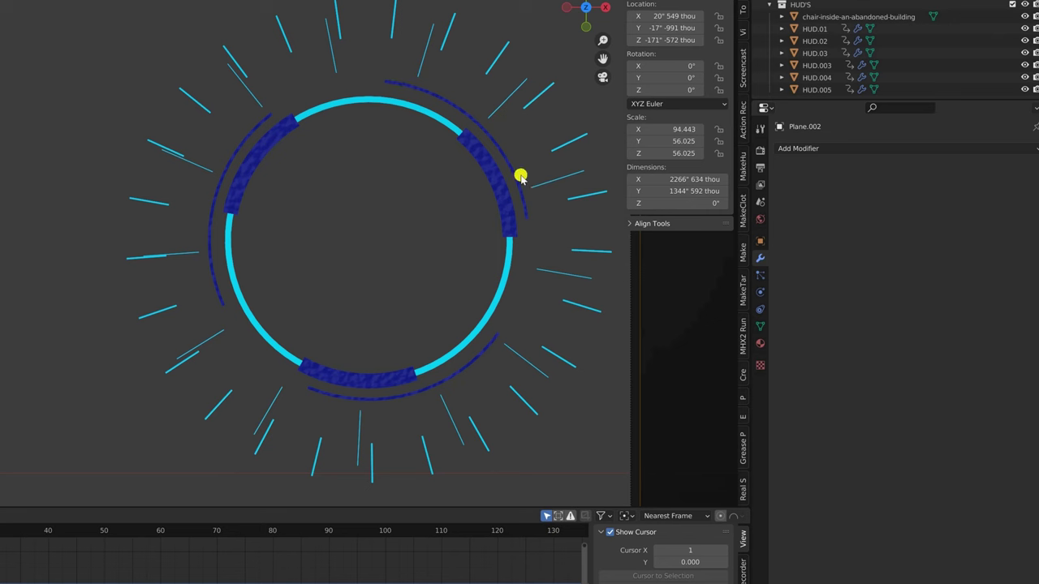
click(492, 171)
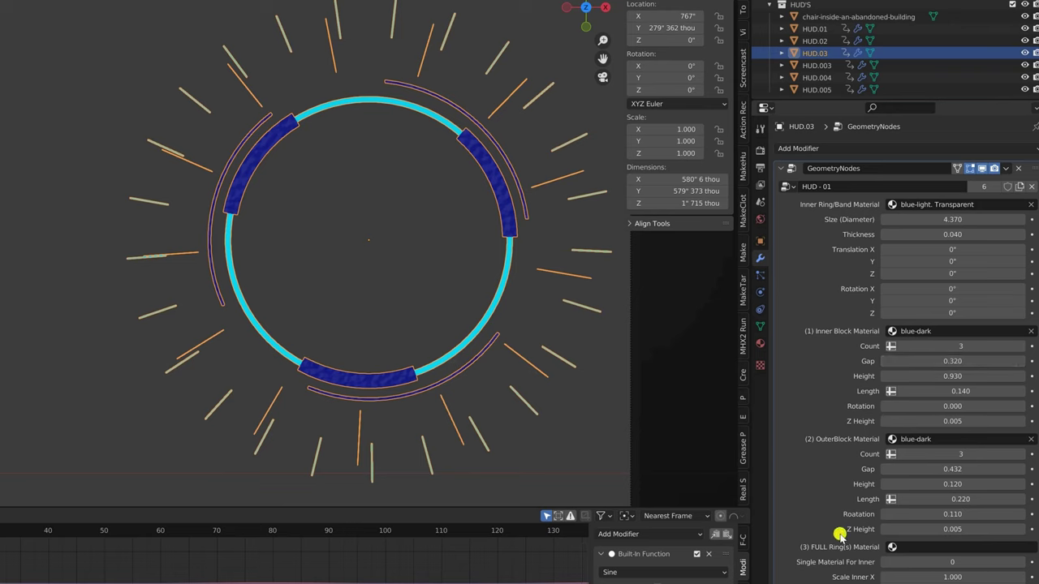
scroll(827, 482, down, 3)
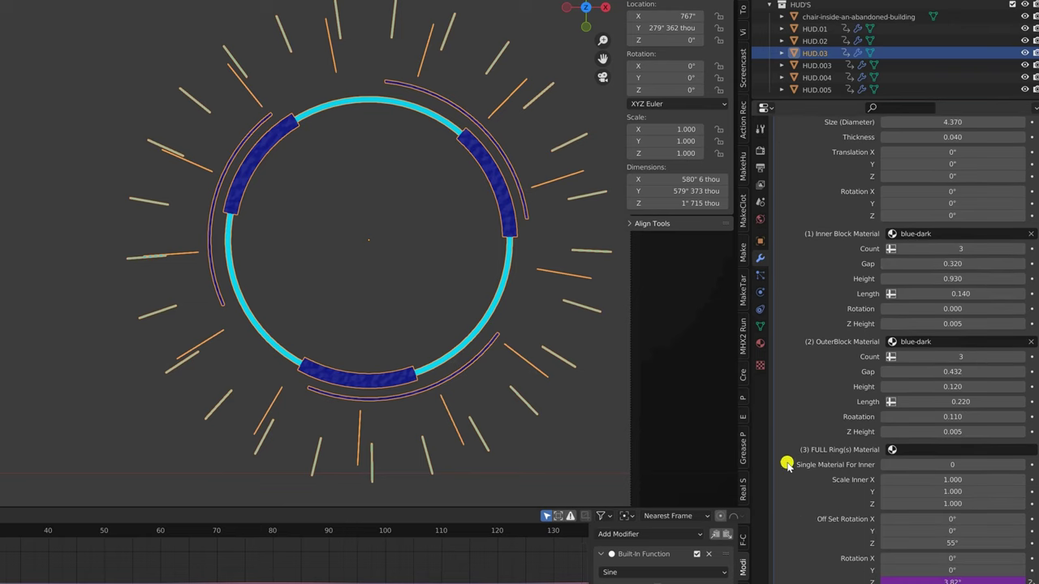
Set the full rings' material to Black and toggle Single Material For Inner on, then off.
click(892, 449)
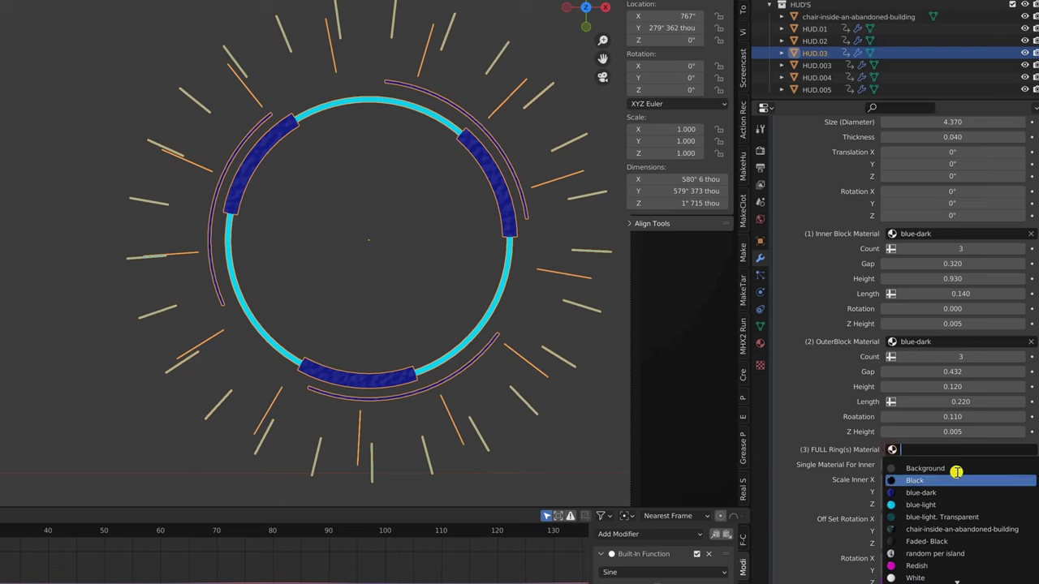
click(918, 480)
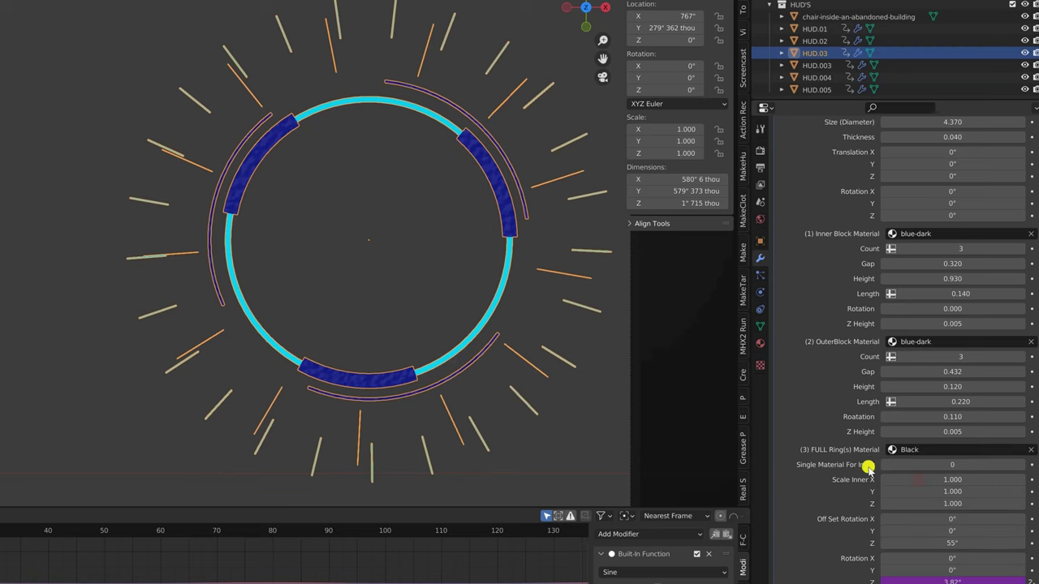
click(1022, 464)
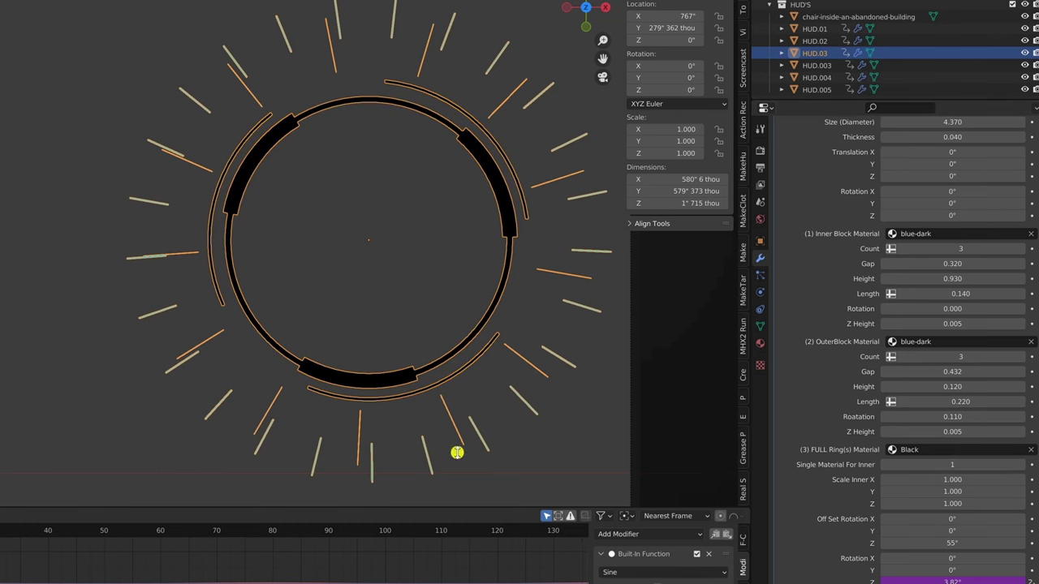
click(264, 144)
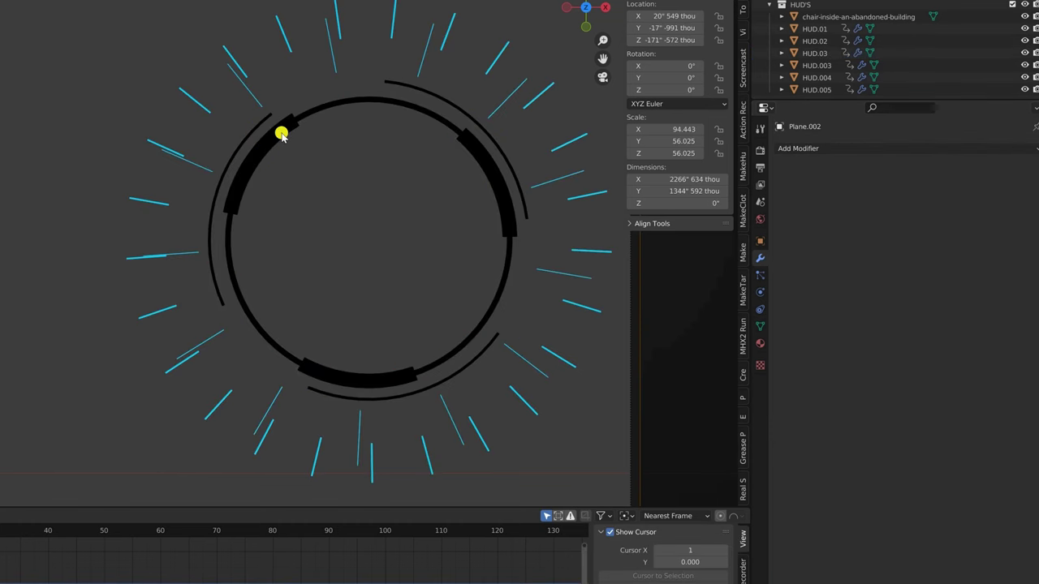
click(281, 133)
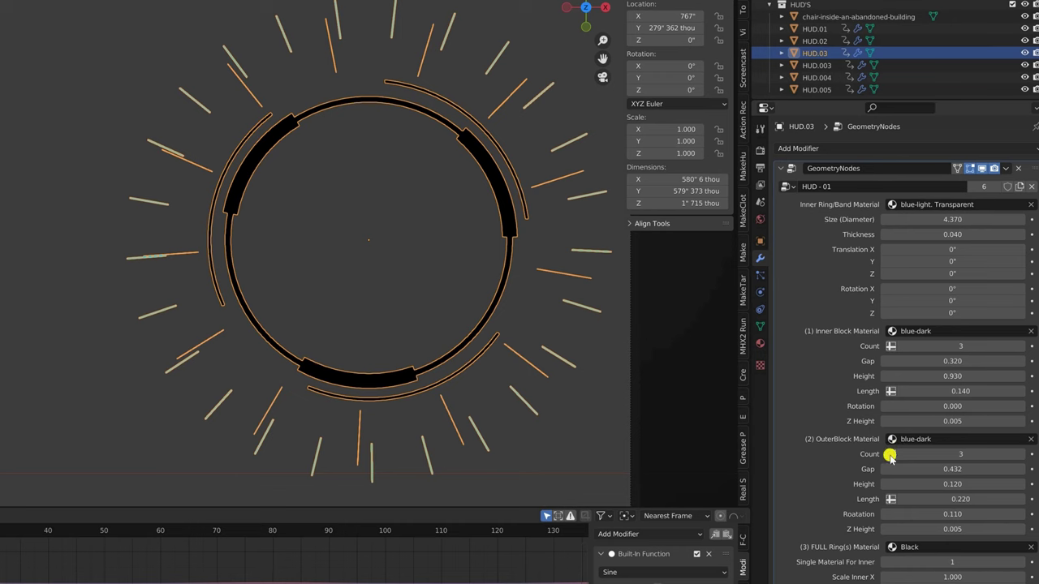
click(885, 562)
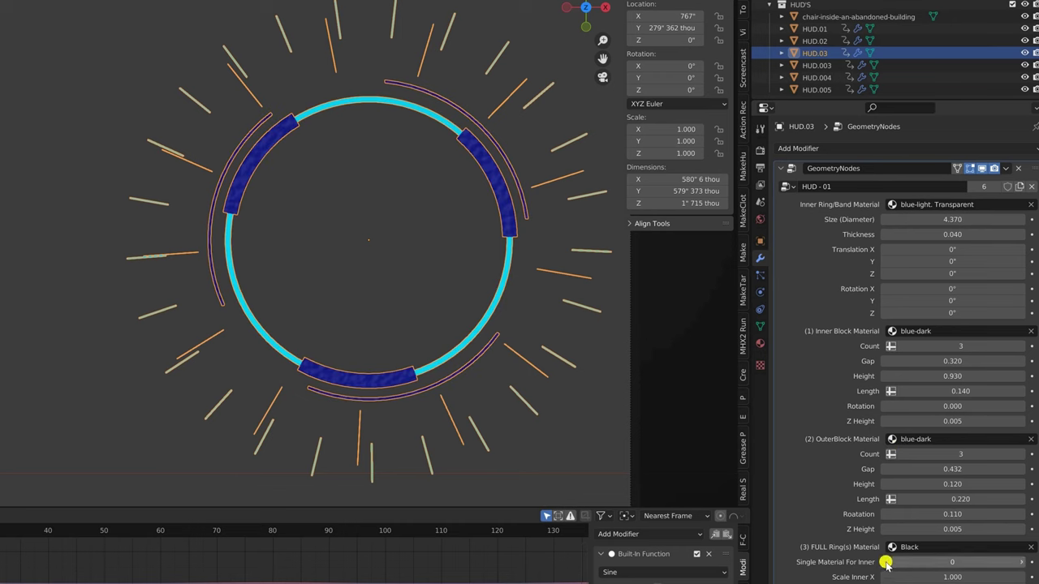
Set HUD.03's Inner Block Rotation to 0.090 and Height to 1.110.
scroll(834, 457, down, 3)
scroll(836, 452, down, 2)
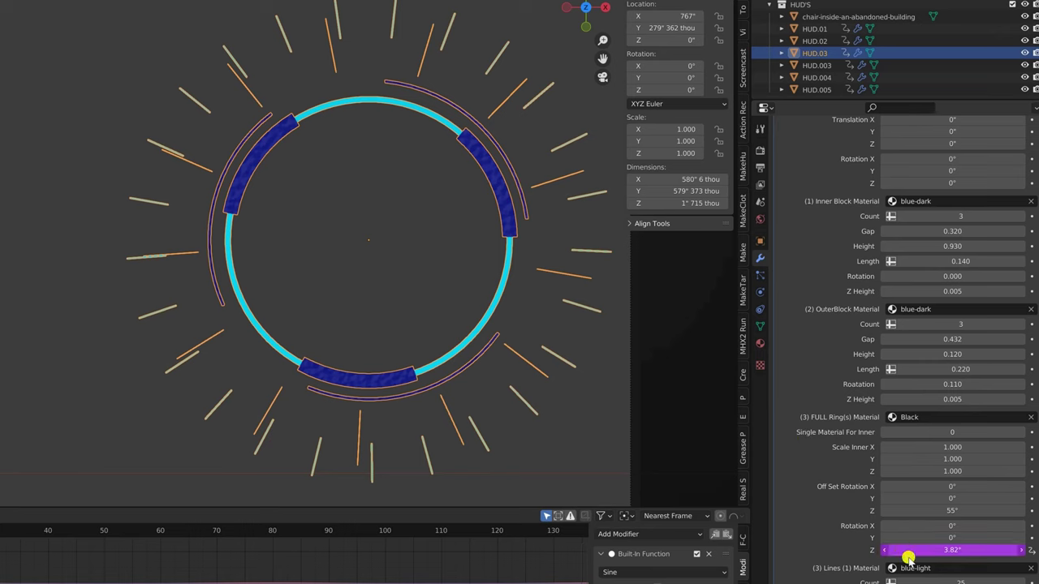
scroll(825, 278, up, 1)
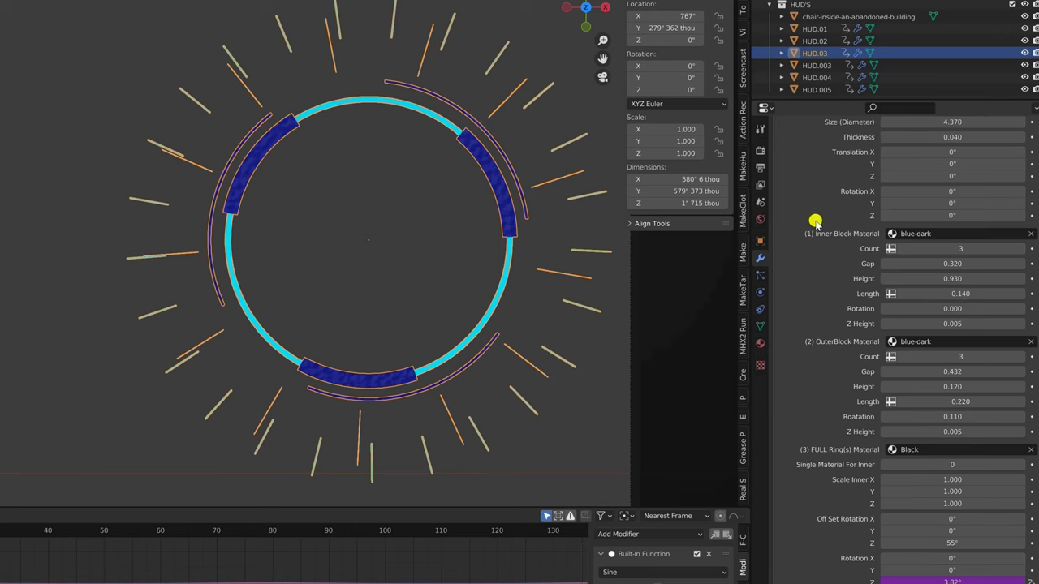
scroll(846, 310, down, 1)
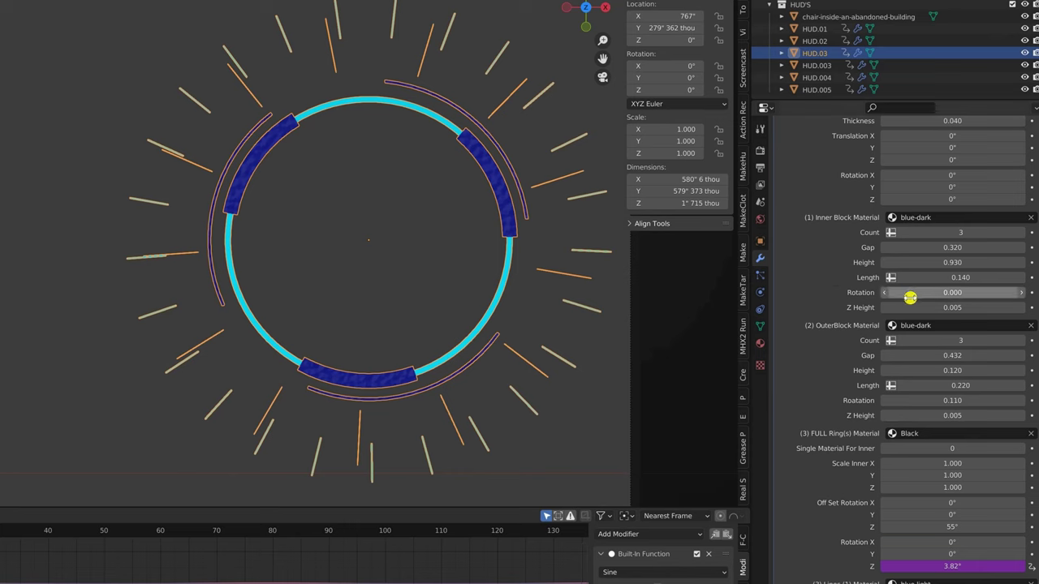
drag(912, 293, 932, 294)
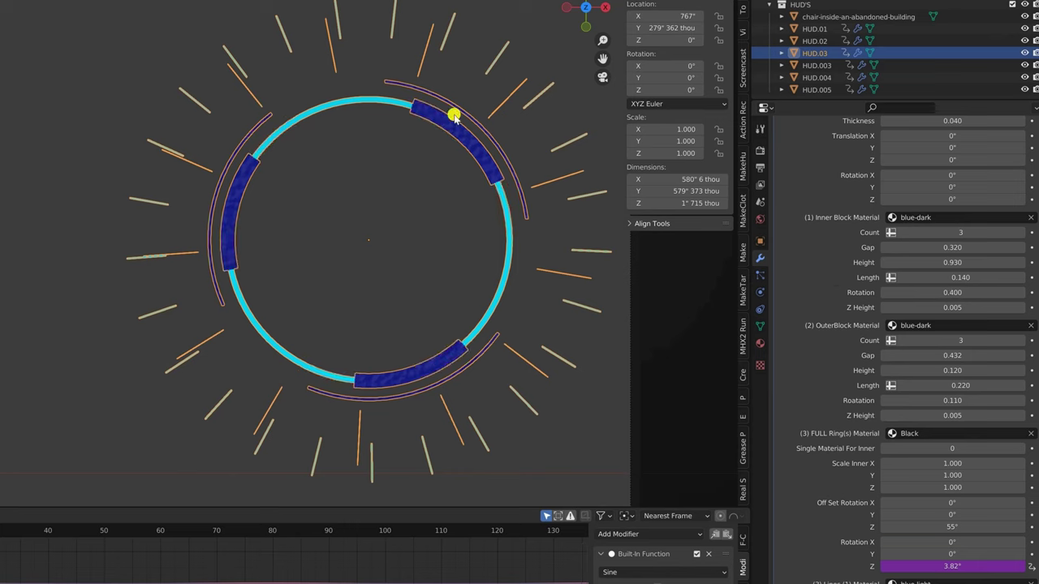
drag(885, 290, 941, 291)
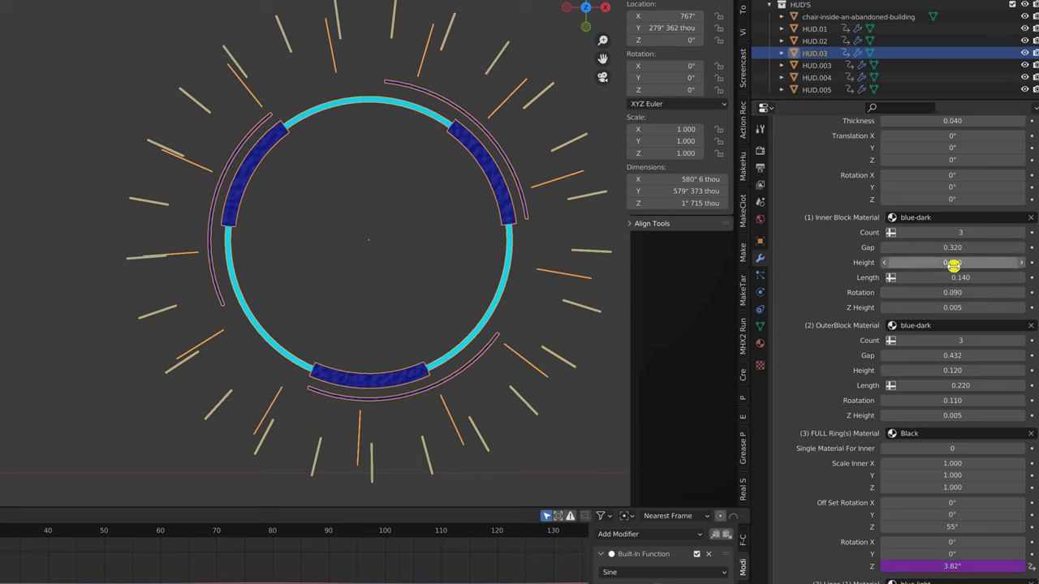
drag(887, 265, 956, 265)
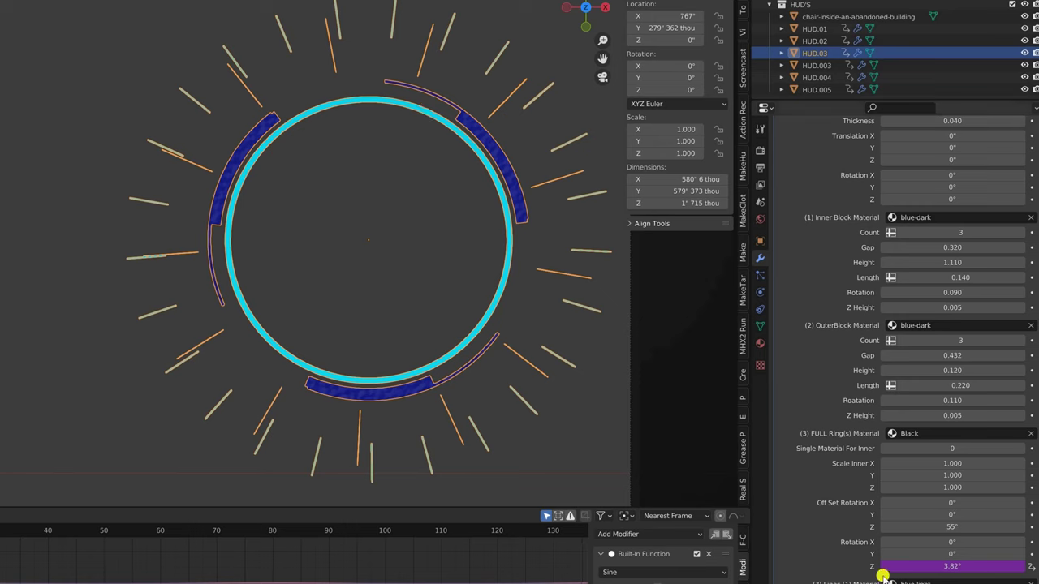
scroll(848, 479, down, 1)
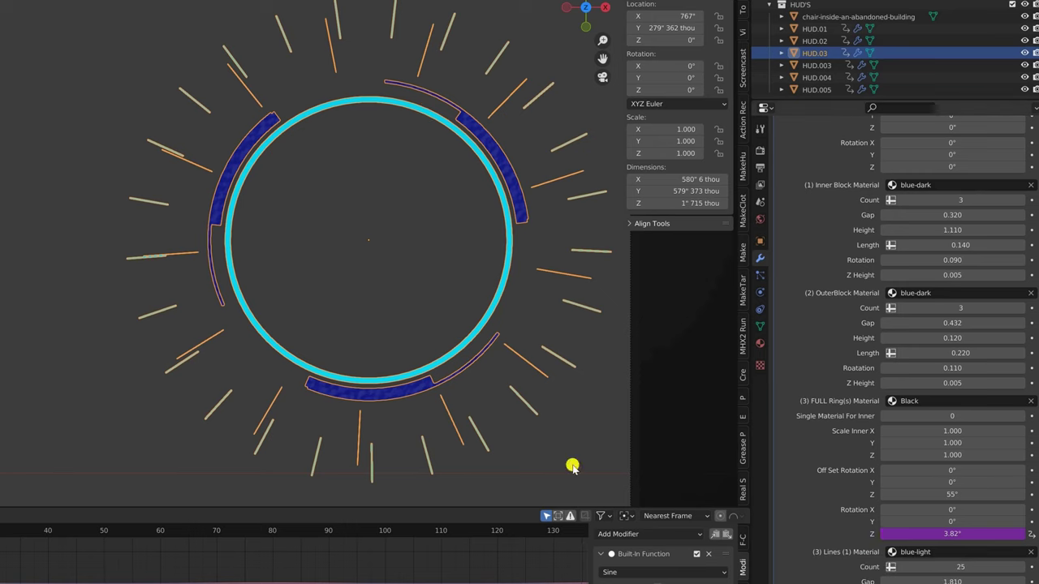
Play the animation, inspect the frame/15 driver on Rotation Z, then resume playback.
key(space)
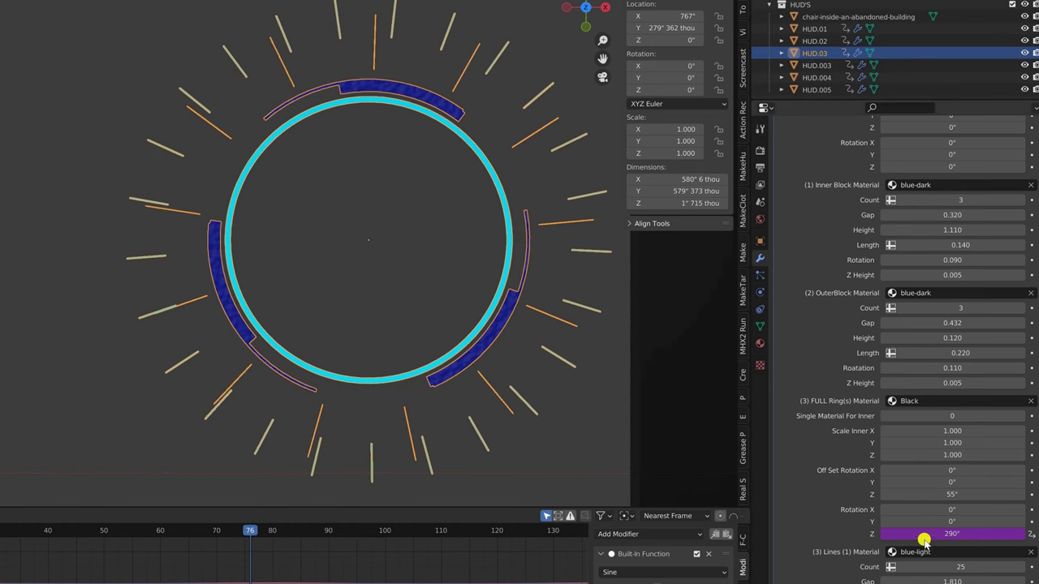
click(956, 534)
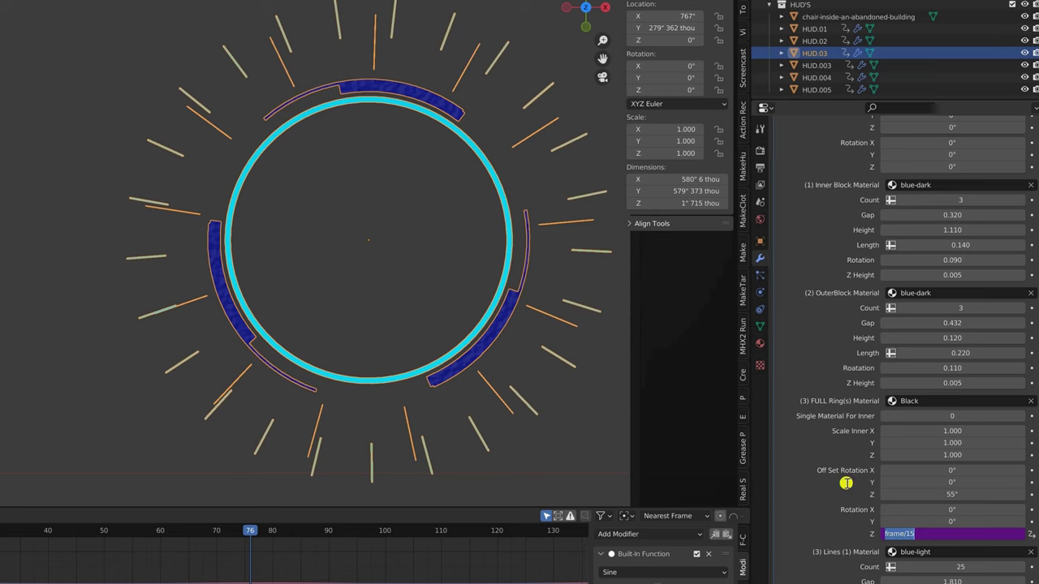
key(Escape)
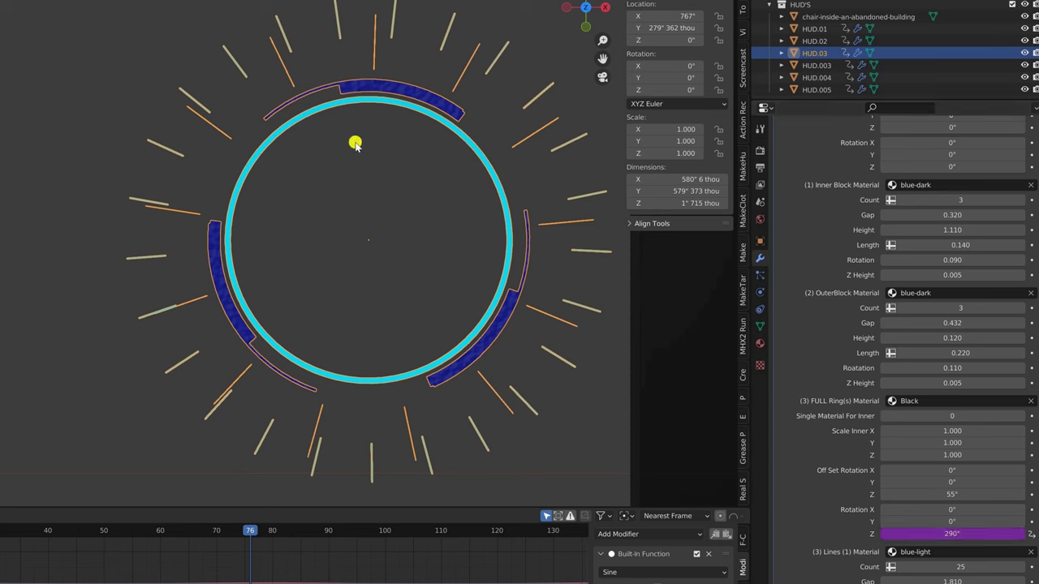
key(space)
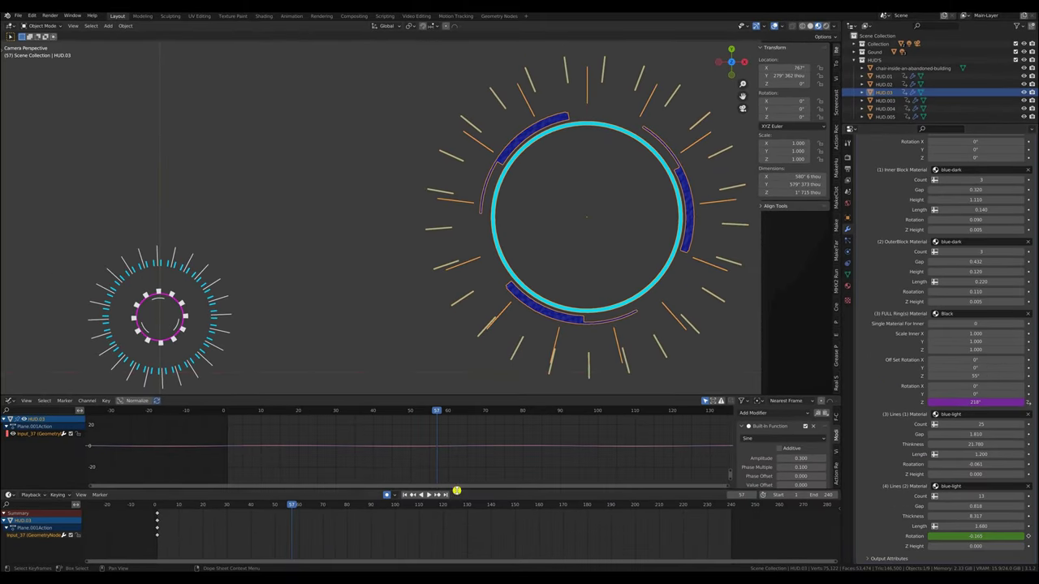
Return the timeline to frame 1 and switch the lower area to the Graph Editor.
click(404, 496)
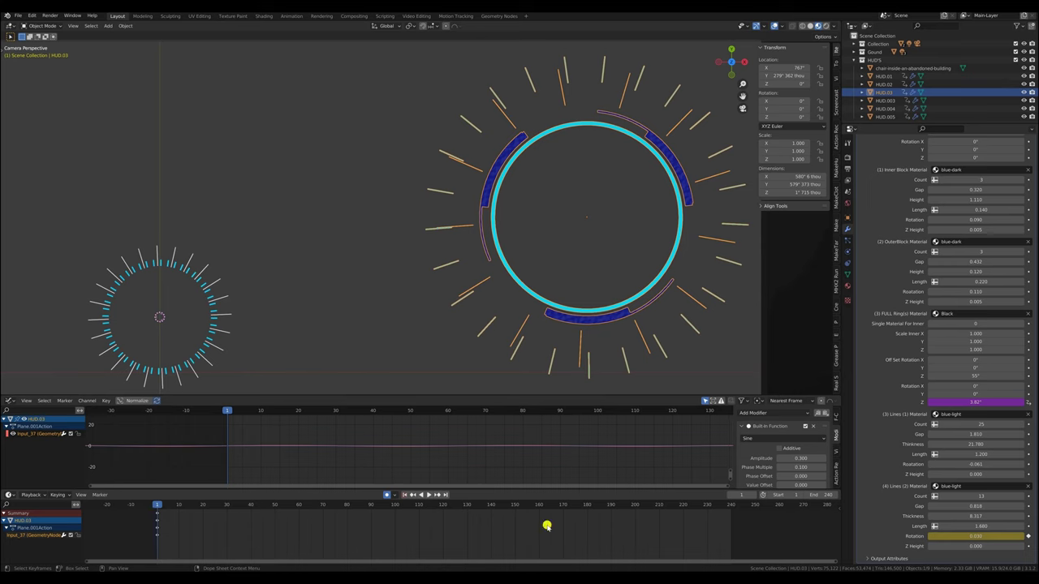
click(11, 401)
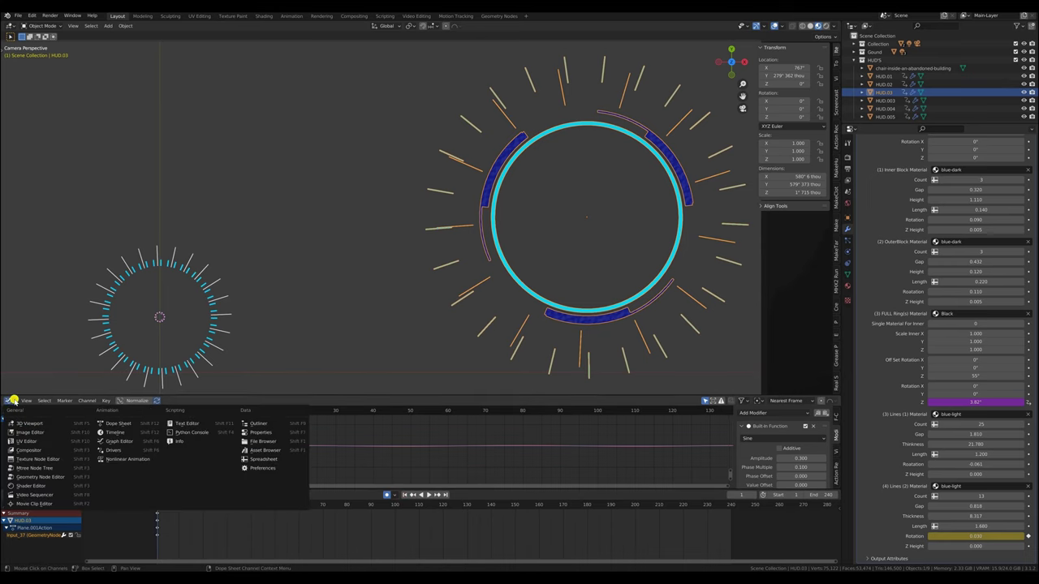
click(120, 440)
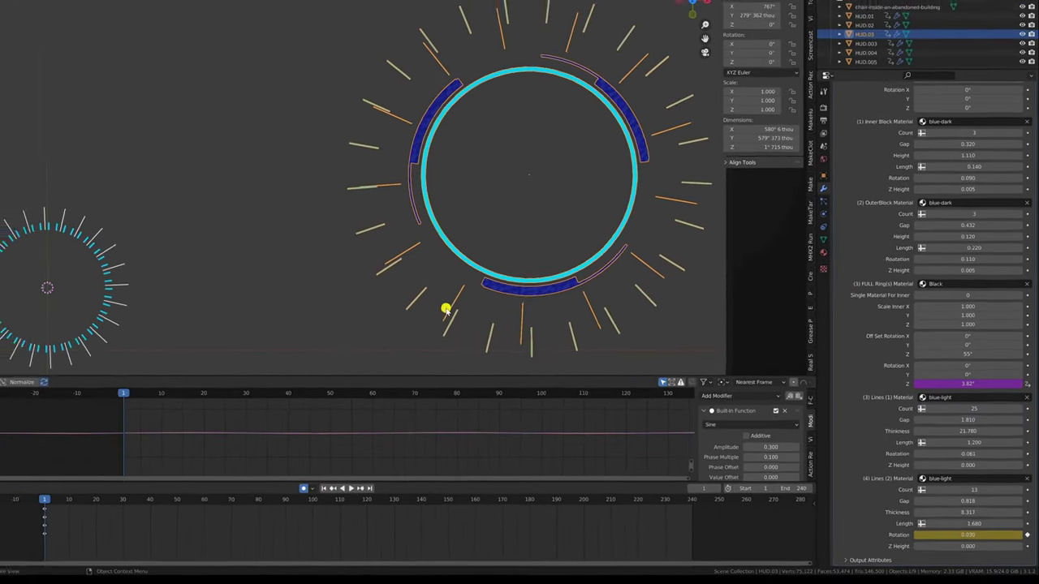
scroll(378, 265, down, 4)
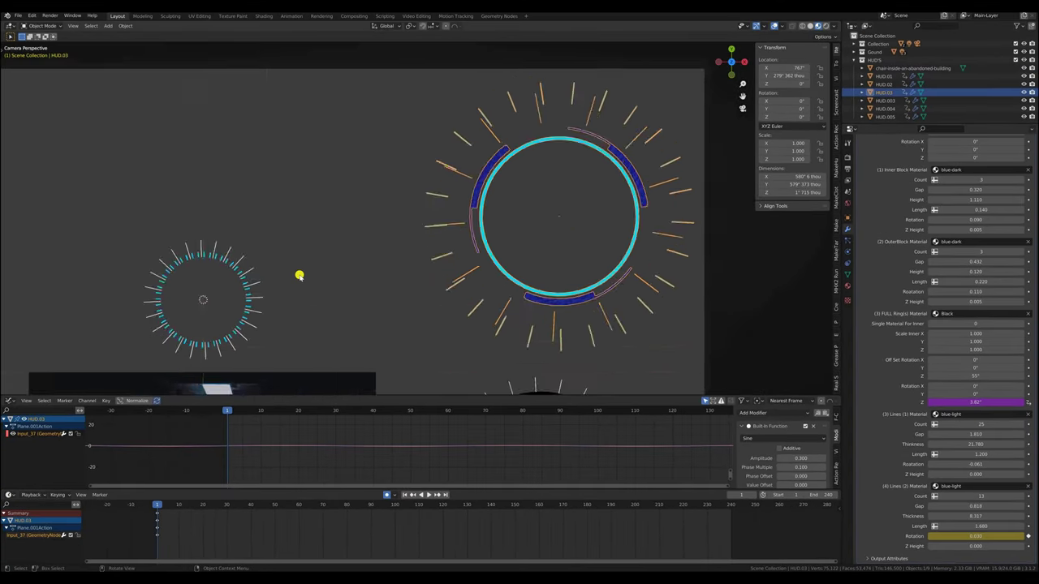
shift+middle_drag(187, 297, 772, 149)
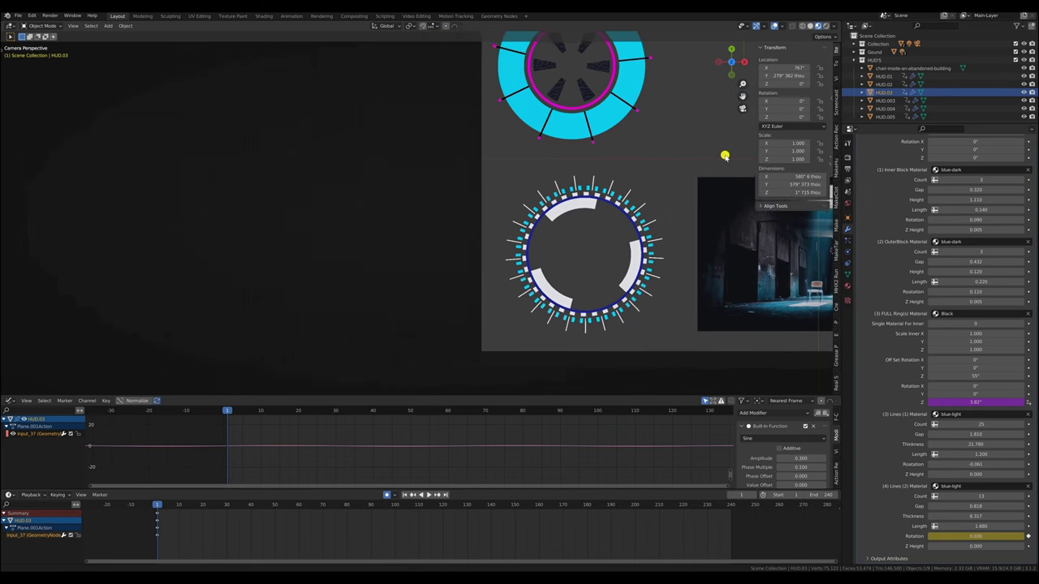
Select HUD.003 and display its X Input_40 rotation curve in the Graph Editor.
click(622, 200)
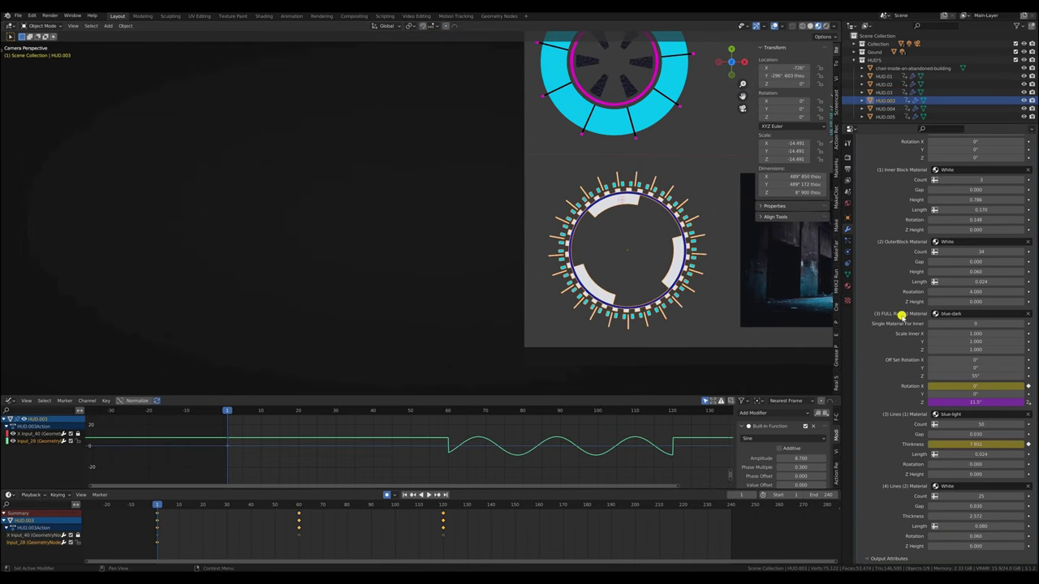
scroll(884, 337, down, 1)
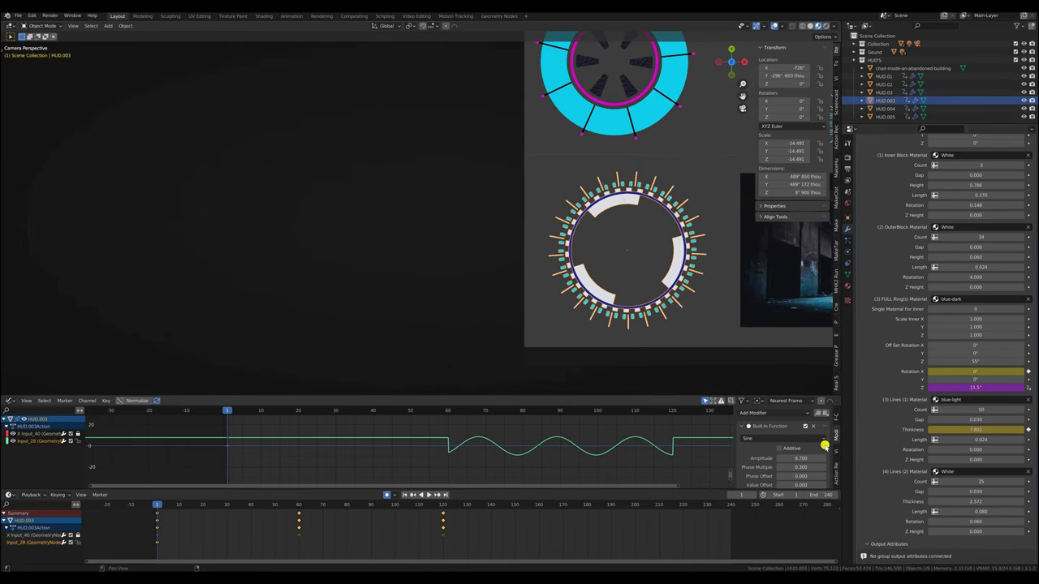
scroll(349, 444, down, 4)
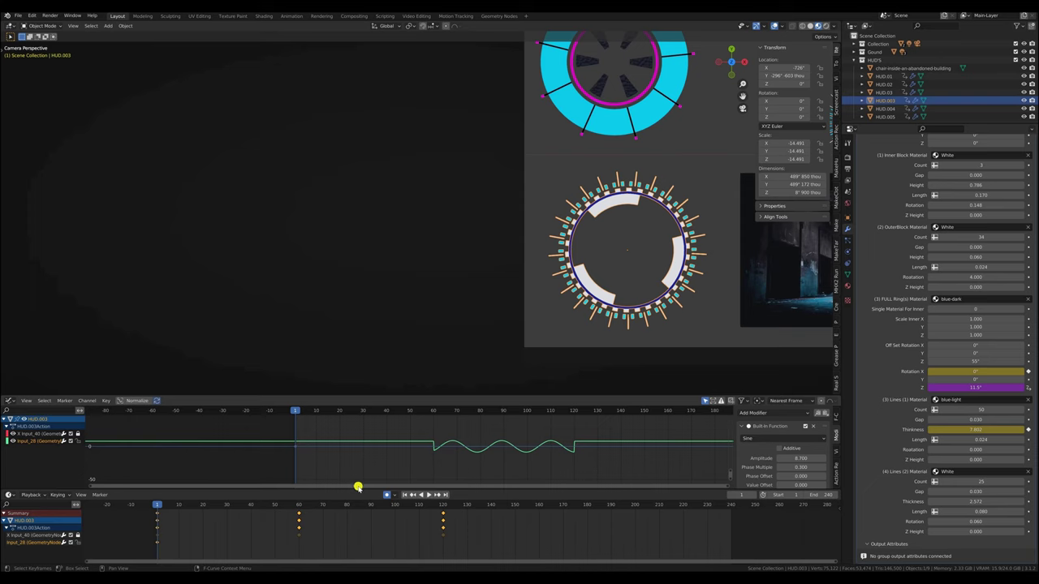
drag(357, 487, 444, 487)
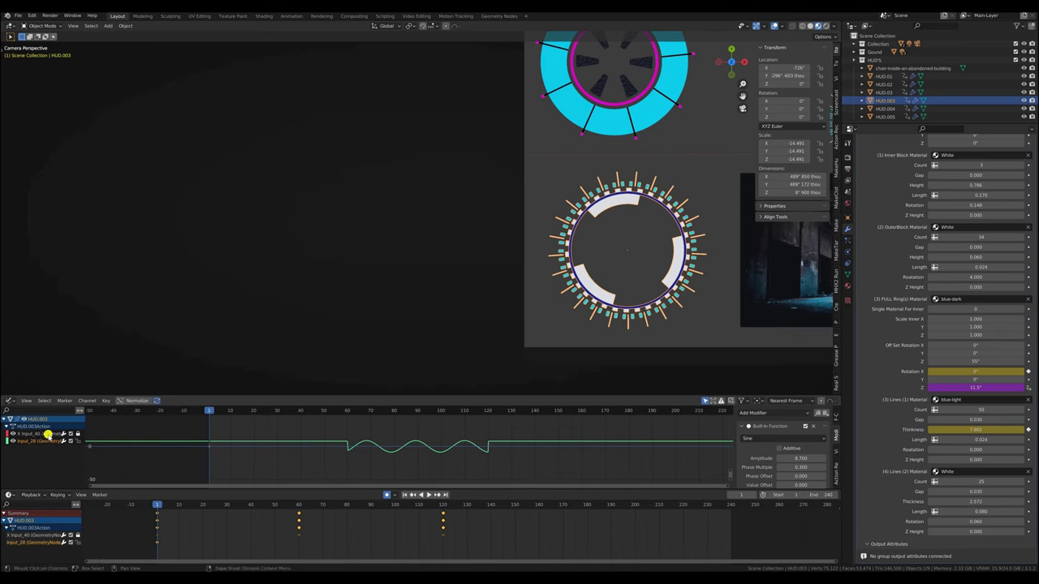
click(48, 435)
shift+scroll(336, 433, up, 5)
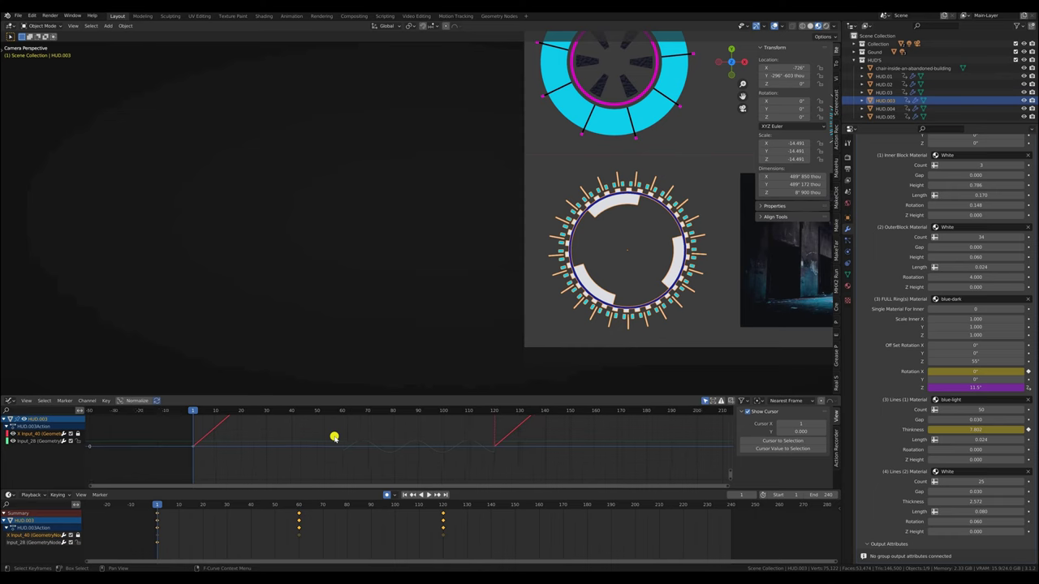
scroll(398, 474, up, 2)
scroll(422, 438, down, 10)
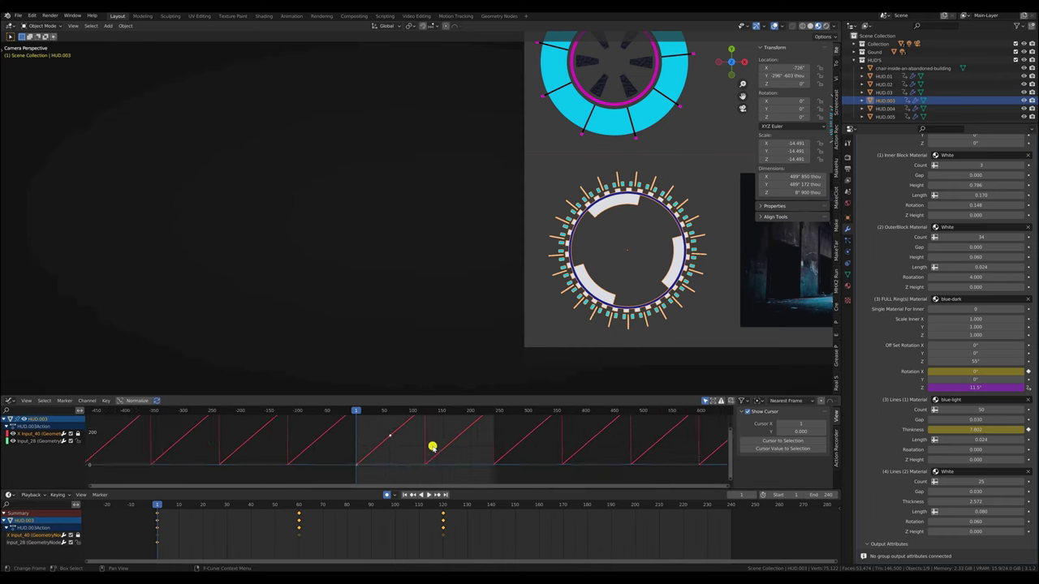
ctrl+scroll(481, 463, left, 1)
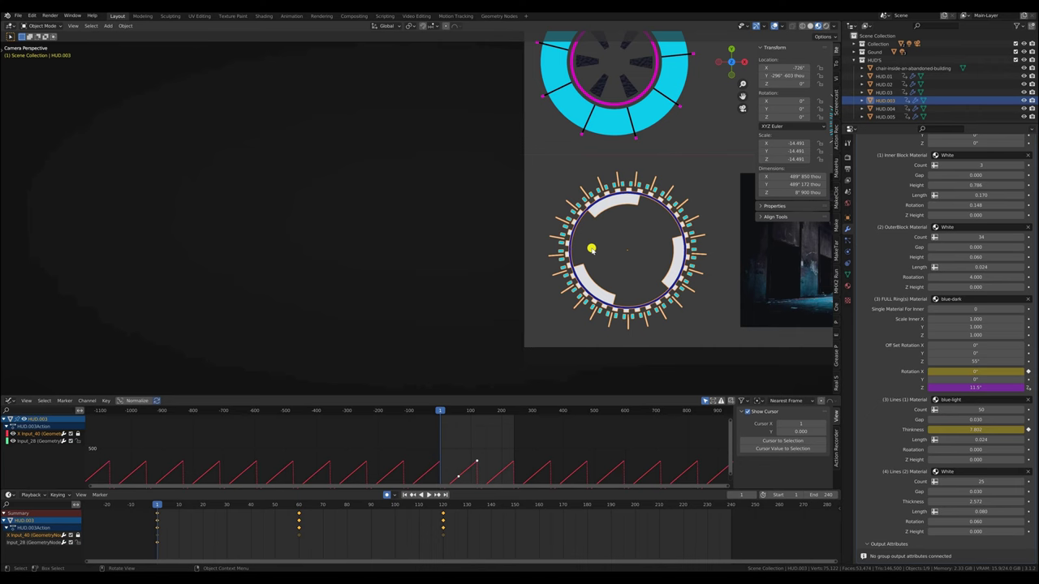
Play and stop the animation, hide the curve, and pan so all HUDs fit.
key(space)
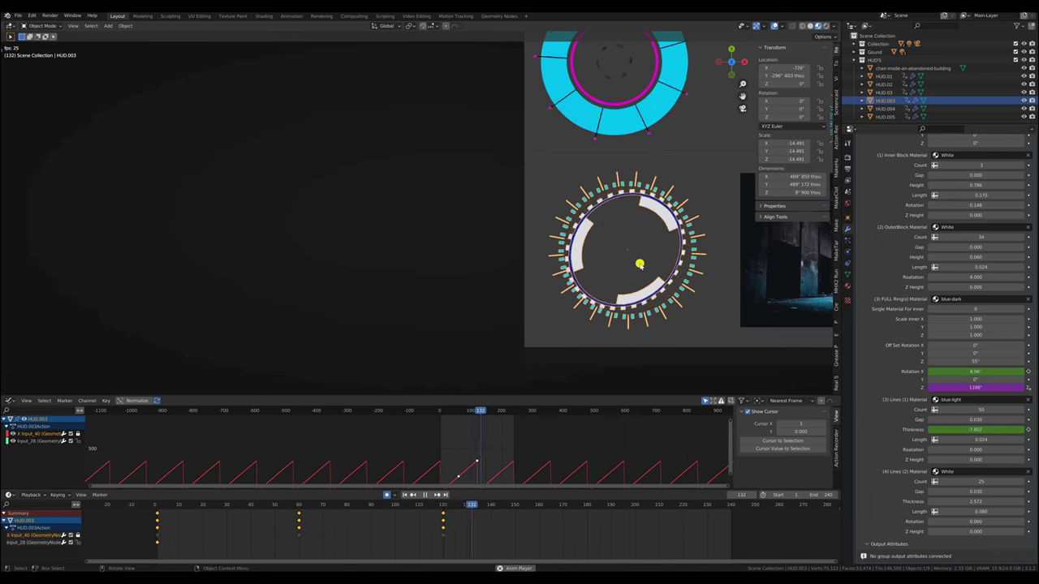
key(space)
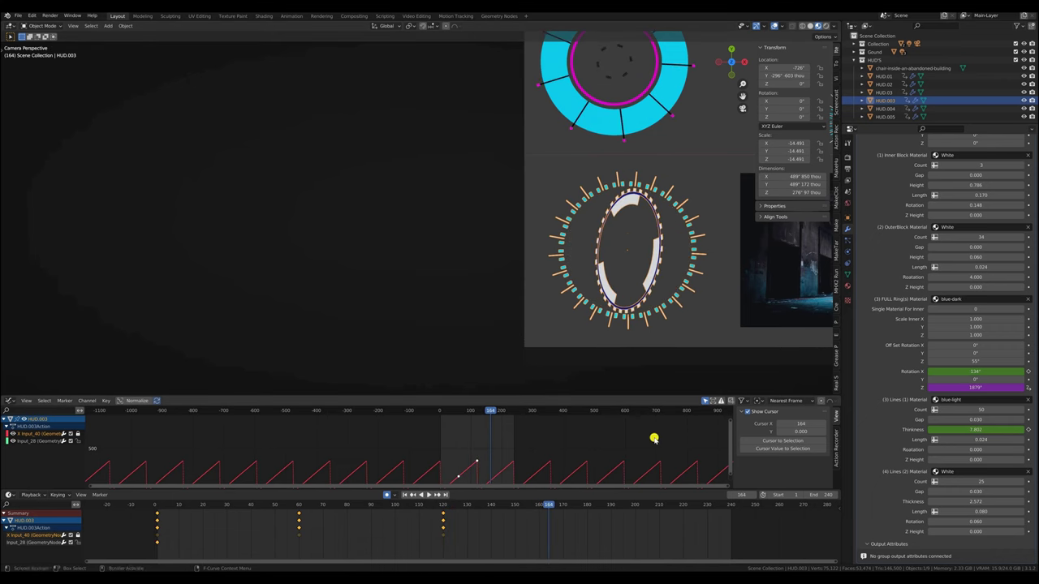
key(h)
scroll(653, 438, down, 2)
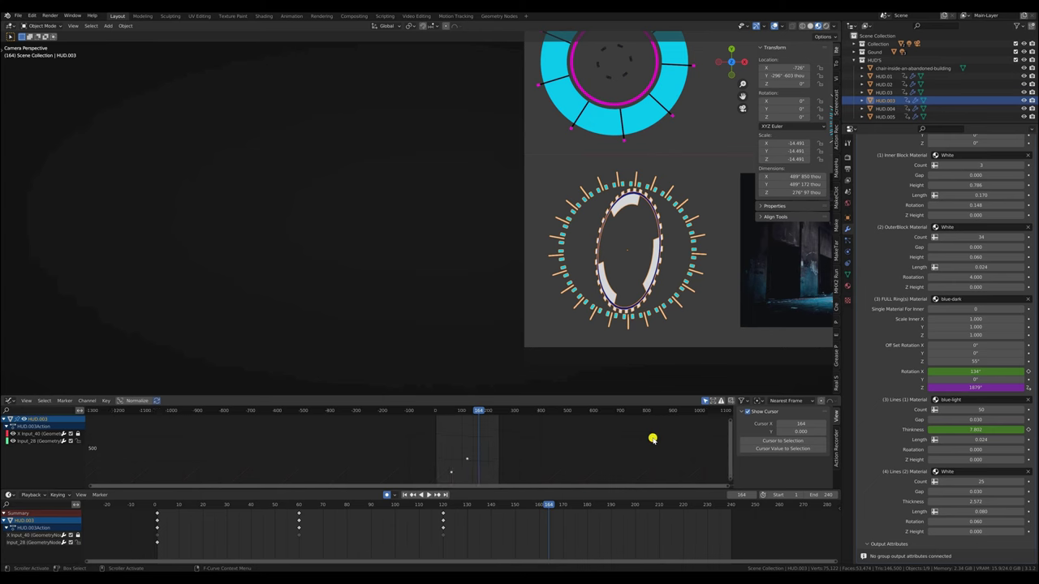
scroll(653, 438, down, 6)
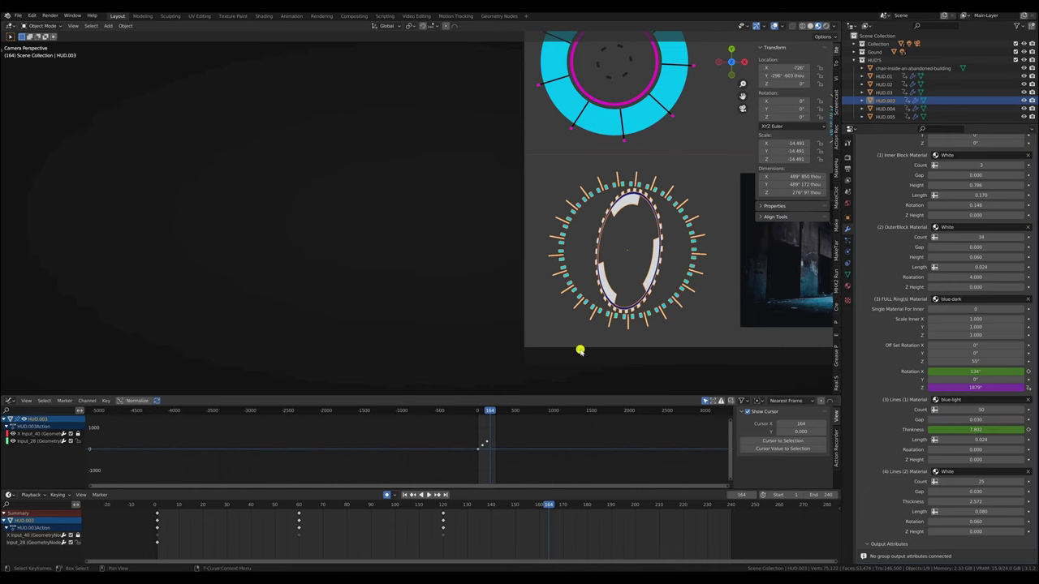
shift+middle_drag(719, 139, 301, 193)
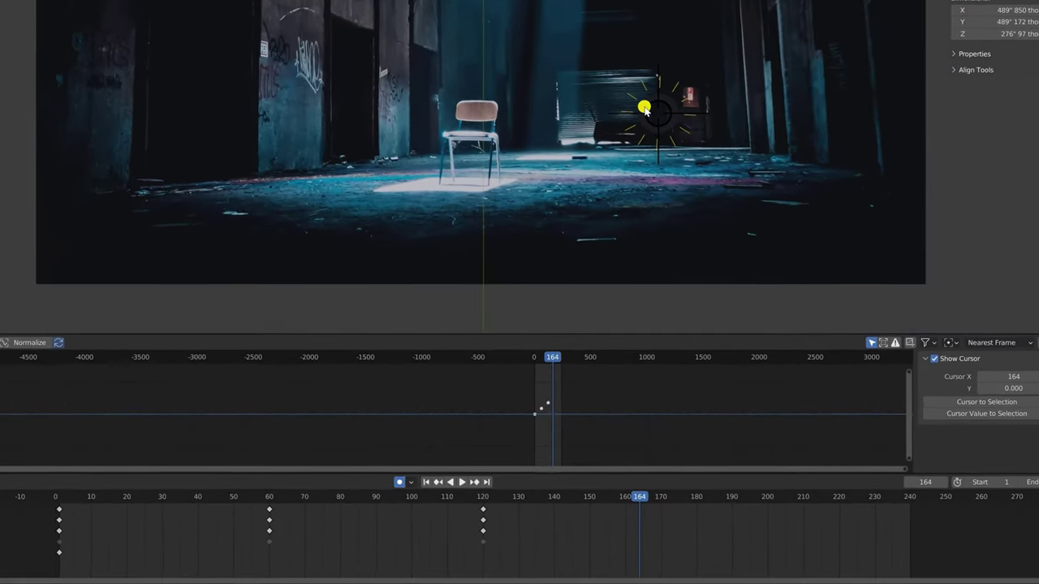
click(649, 108)
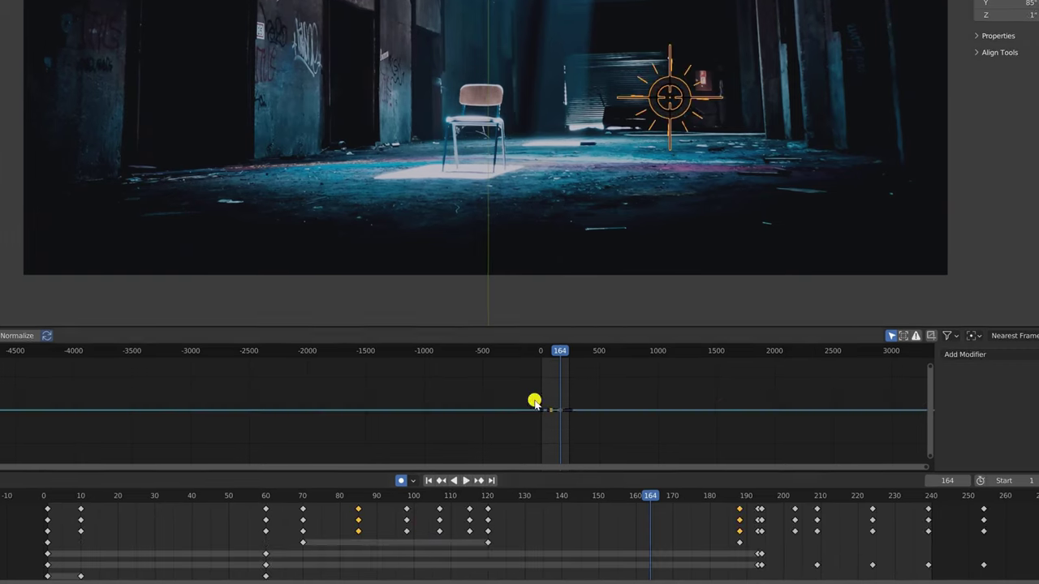
click(430, 481)
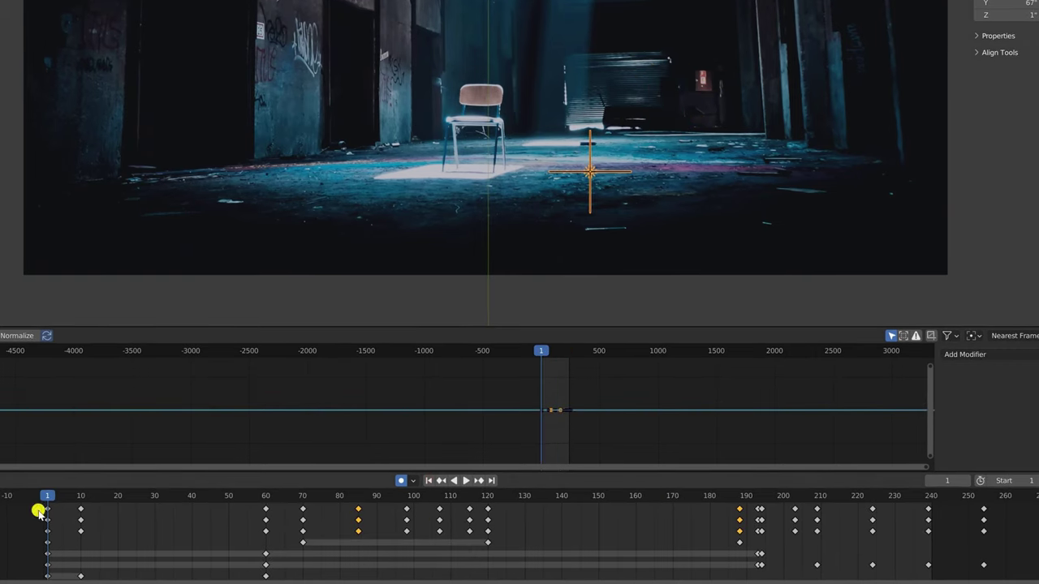
drag(47, 495, 295, 493)
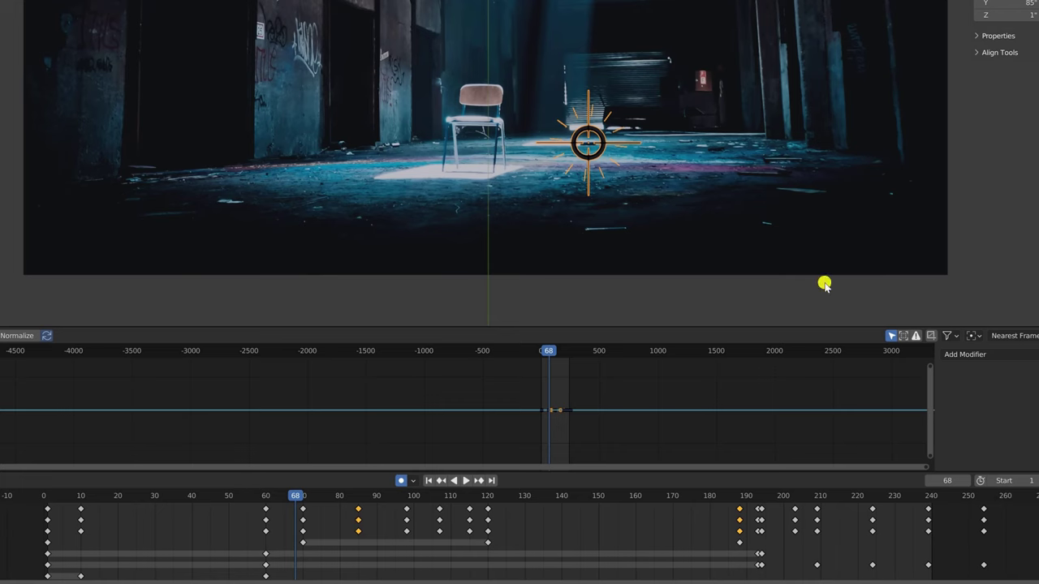
drag(548, 351, 527, 355)
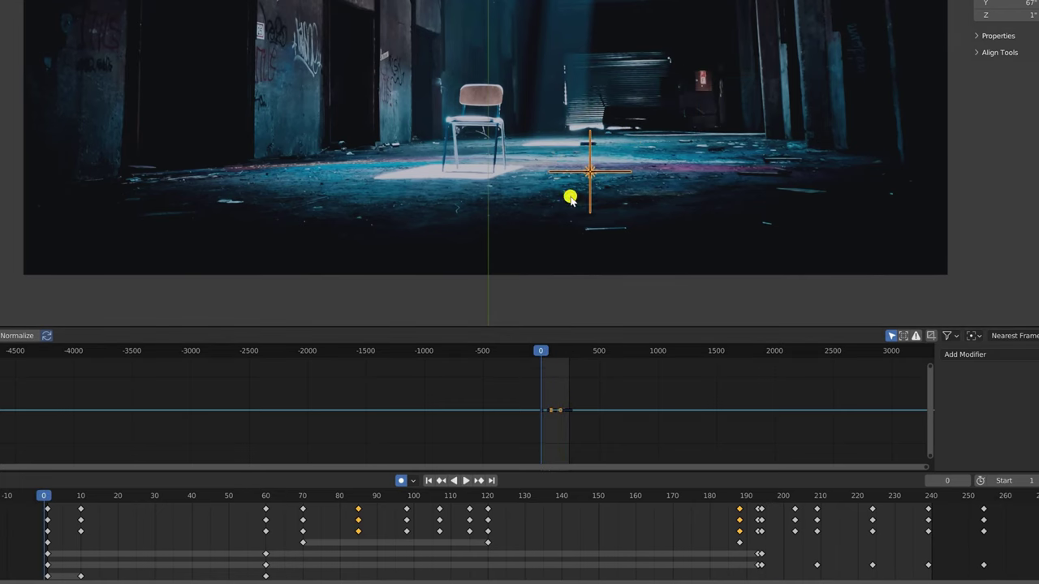
scroll(581, 91, down, 3)
scroll(581, 91, down, 3)
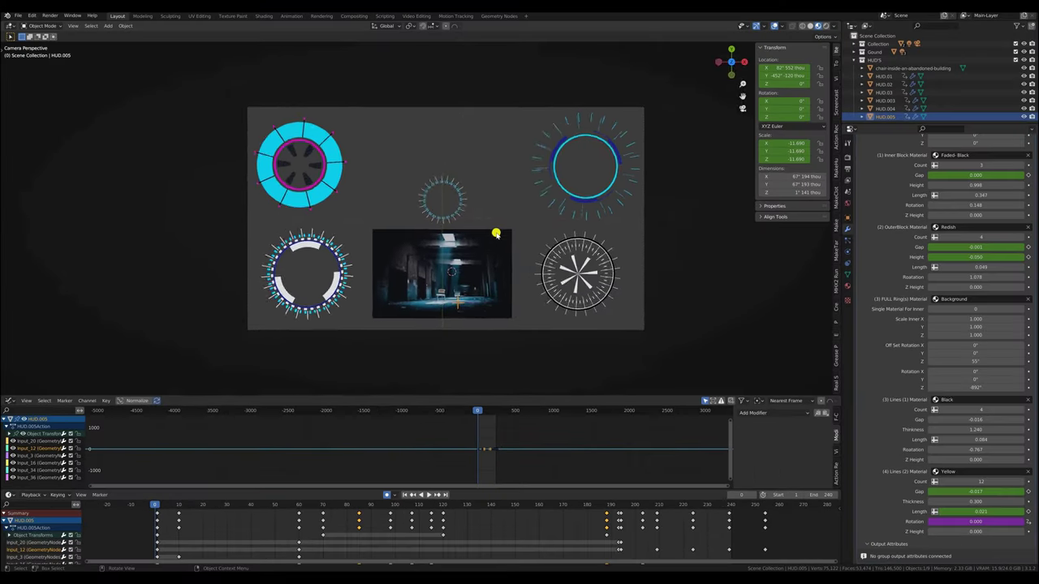
Switch to the Geometry Nodes workspace to view the HUD - 01 node tree.
scroll(496, 234, up, 2)
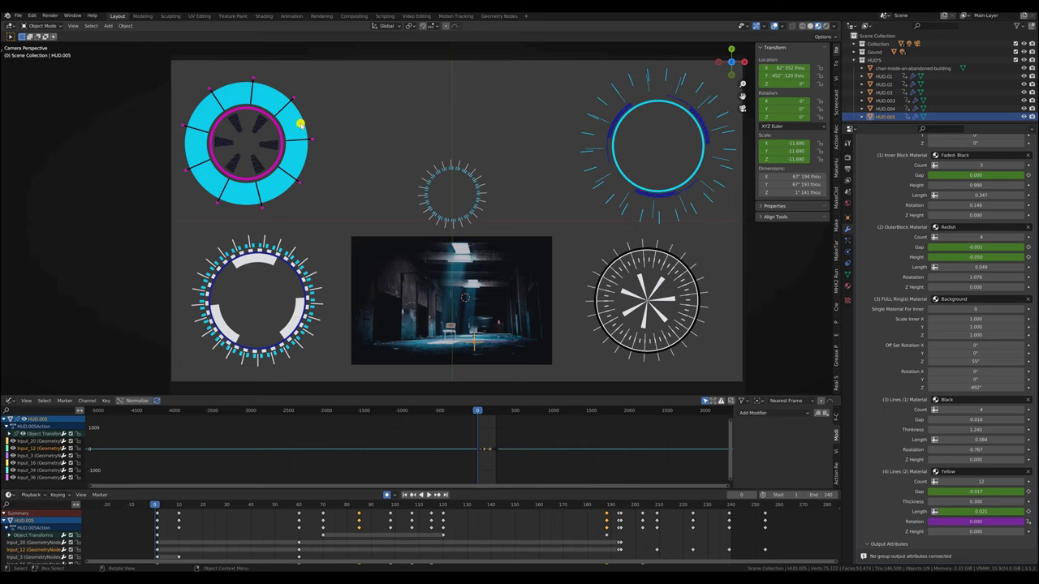
click(497, 17)
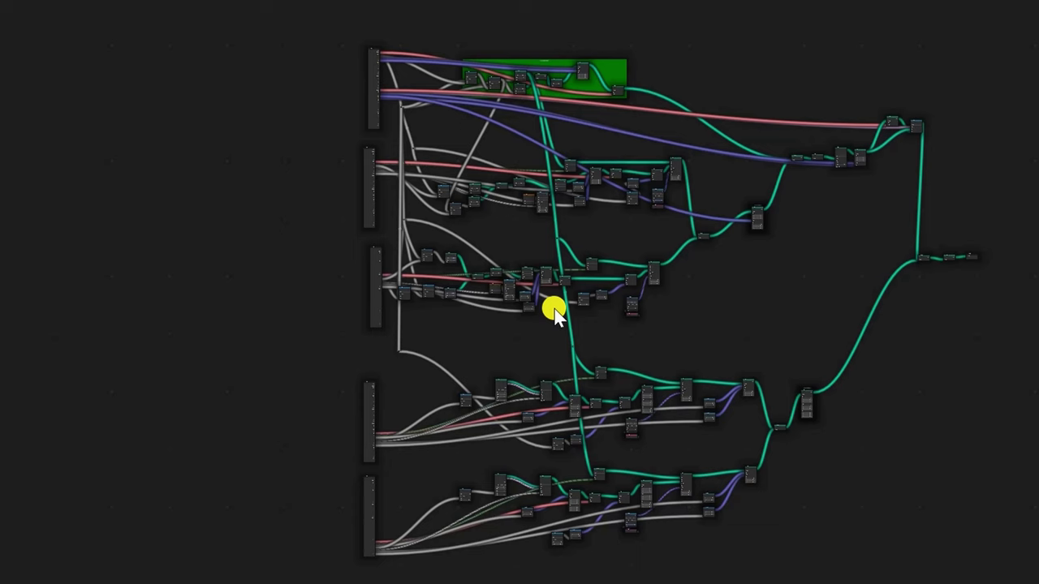
middle_drag(590, 205, 628, 359)
scroll(628, 359, up, 2)
middle_drag(689, 339, 371, 390)
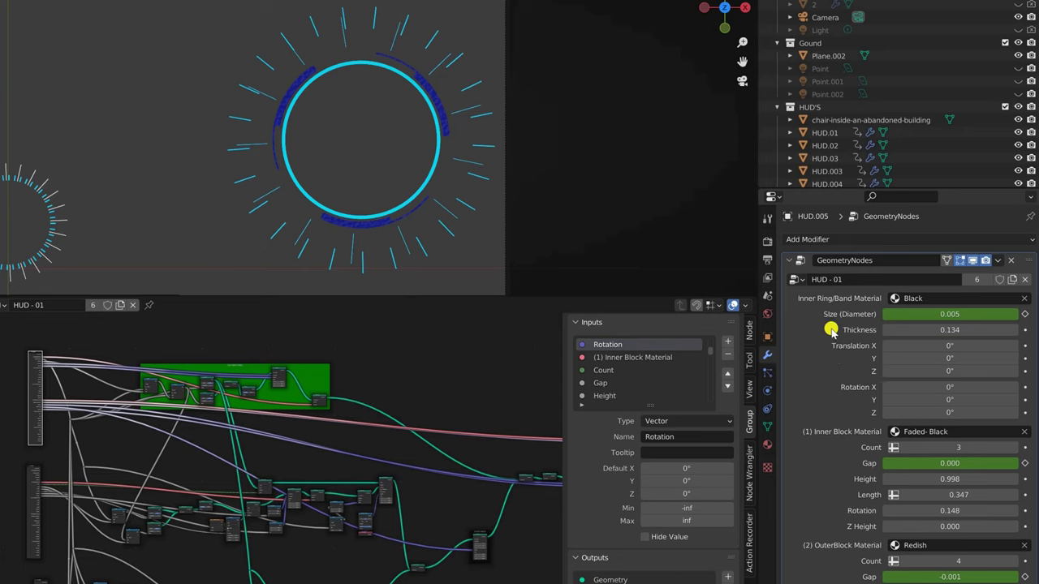
Keyframe the ring diameter at 0.585, then set HUD.03's Size (Diameter) to 4.560.
drag(892, 314, 945, 314)
key(i)
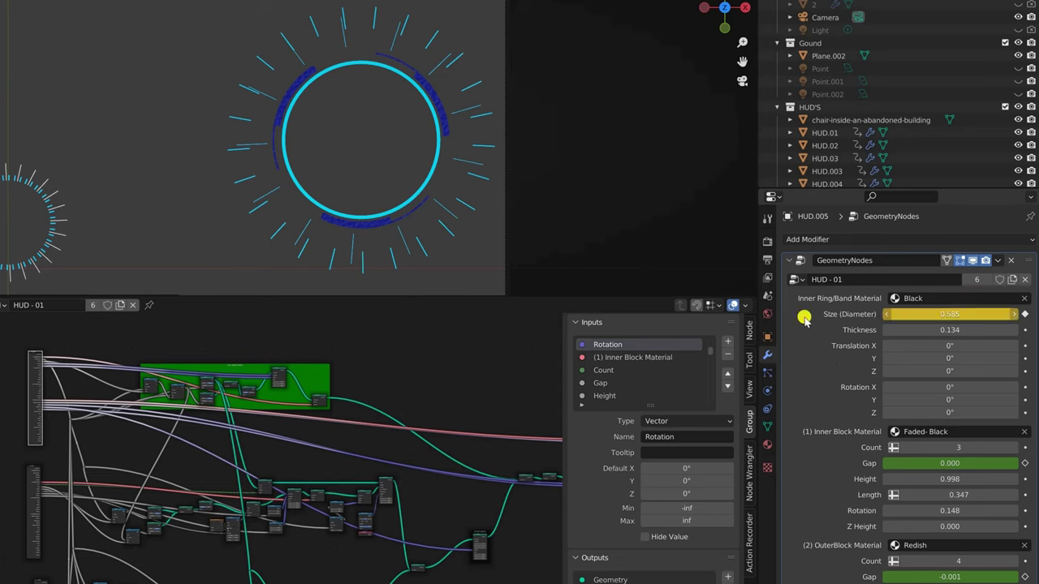
click(286, 90)
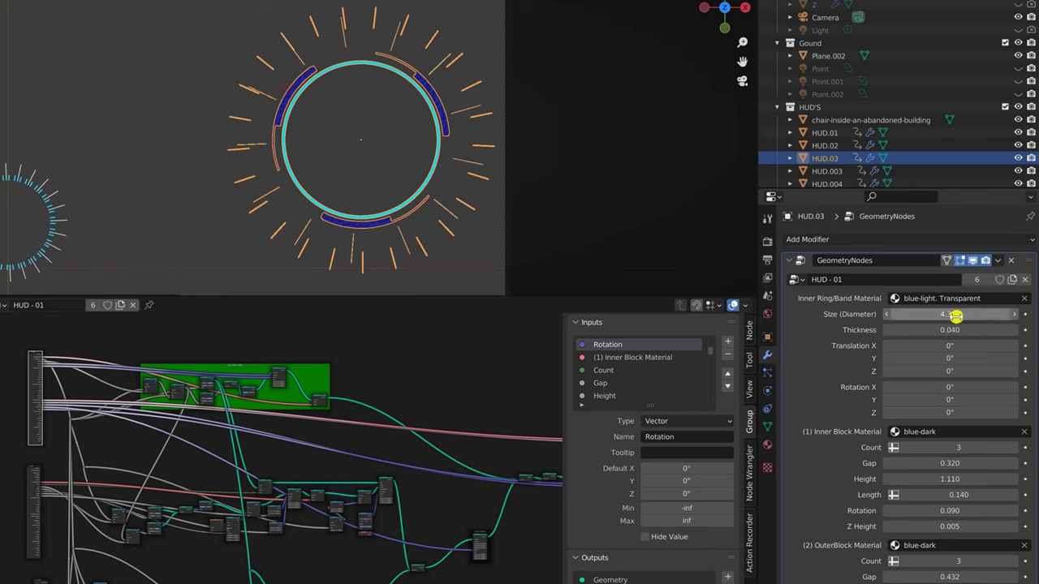
drag(925, 312, 957, 346)
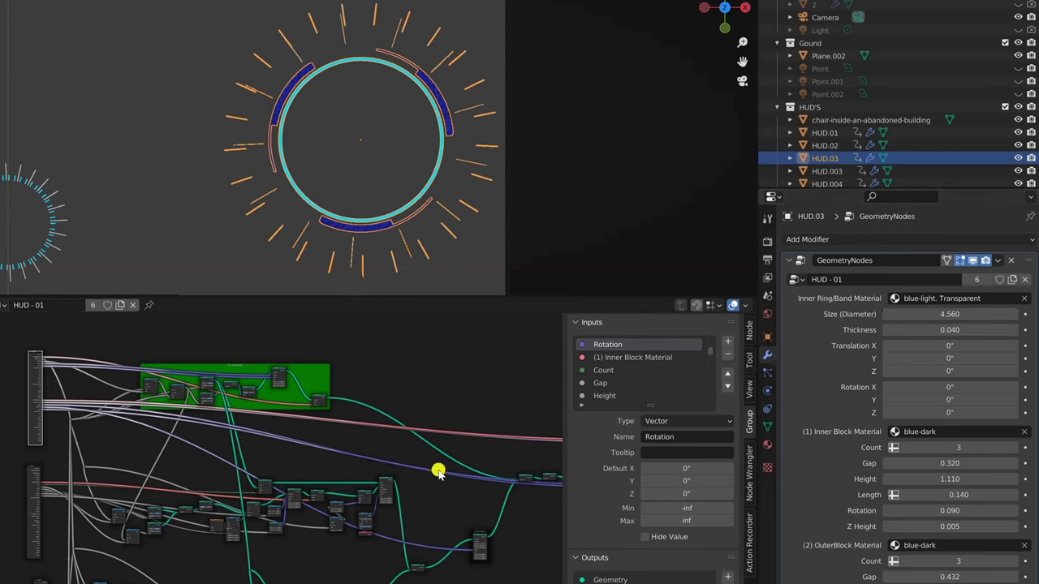
Set HUD.03's inner blocks to Gap -1.190 and Height 0.220.
shift+scroll(188, 445, down, 2)
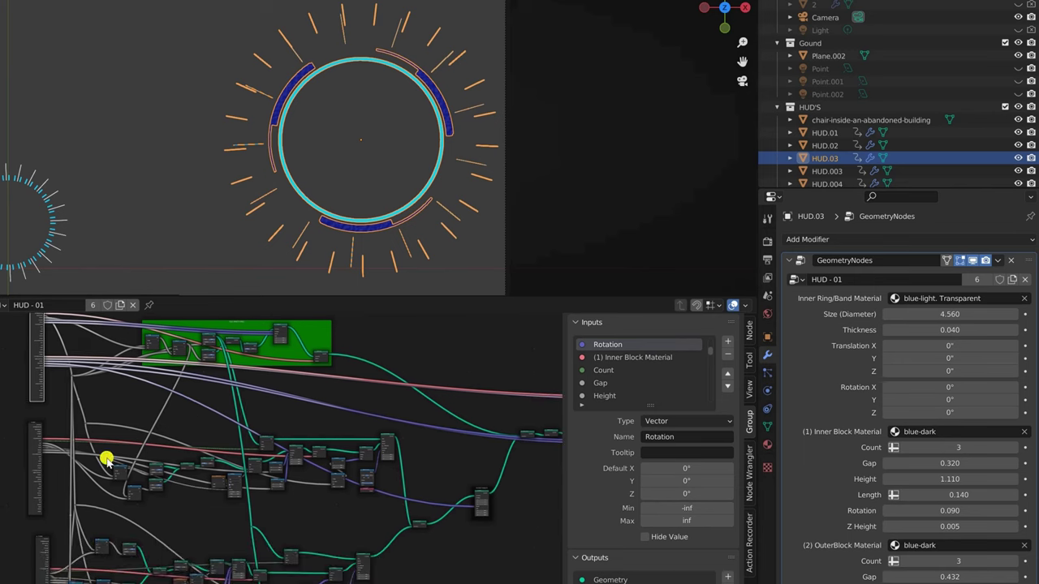
click(35, 449)
drag(34, 449, 66, 424)
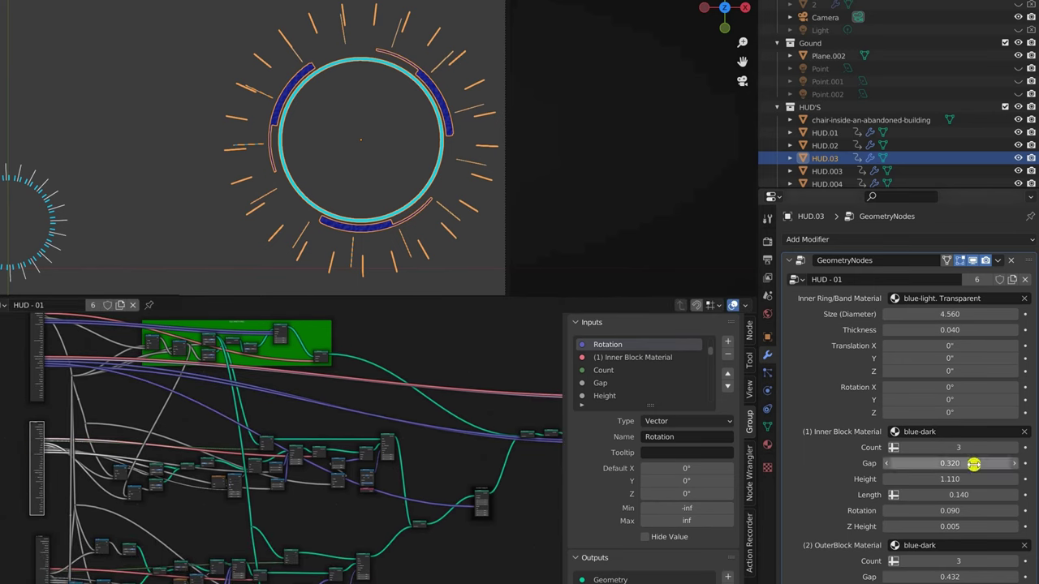
drag(967, 463, 913, 462)
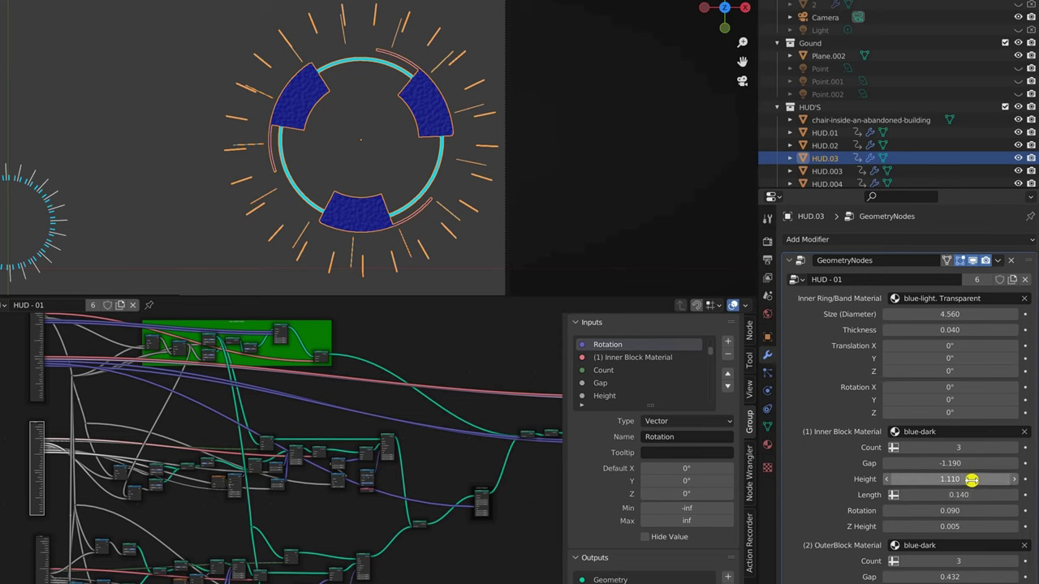
mouse_move(972, 478)
mouse_down()
mouse_move(925, 483)
mouse_move(970, 484)
mouse_up()
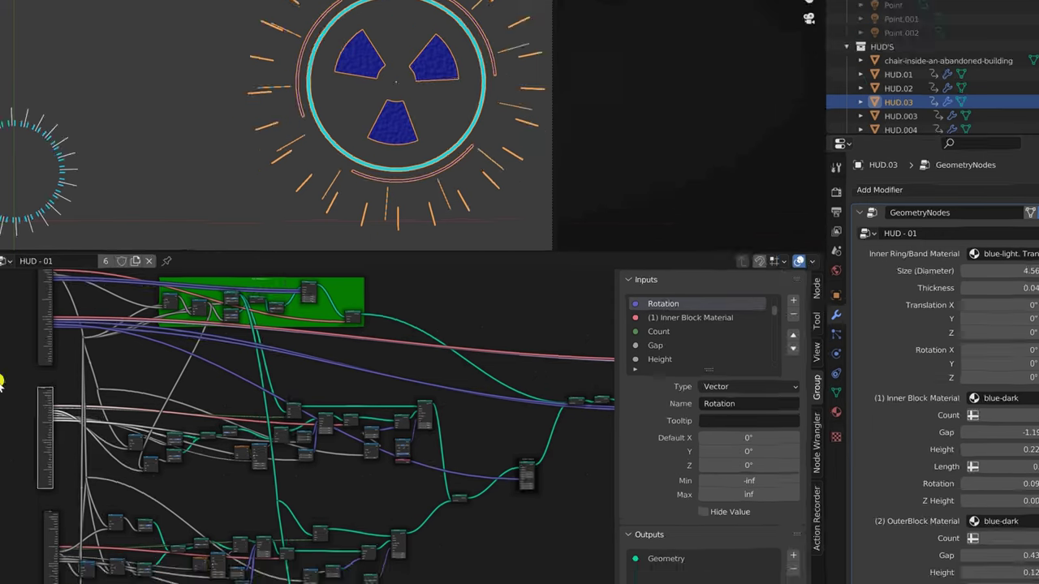
drag(57, 315, 357, 381)
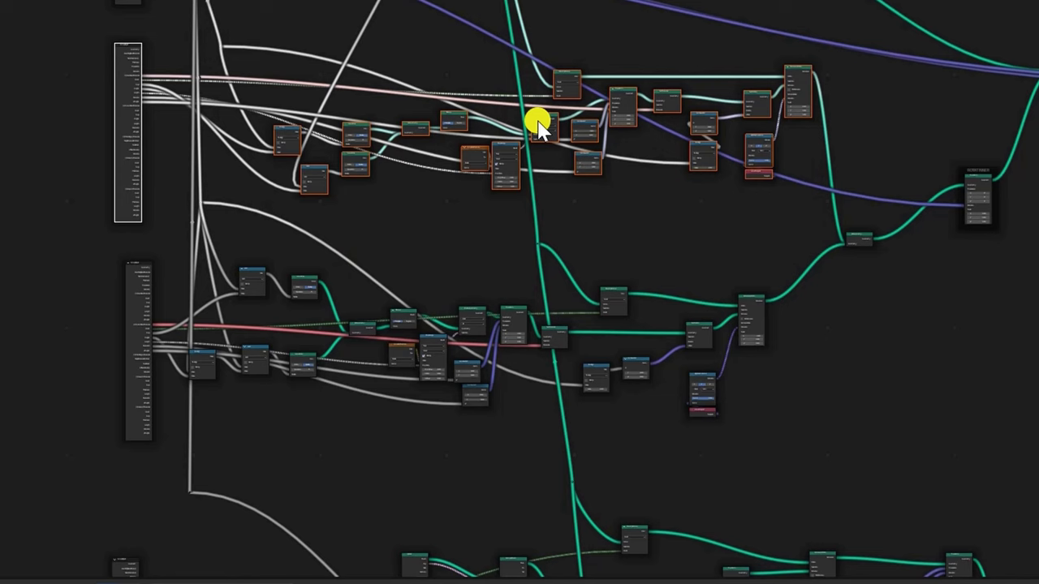
middle_drag(447, 216, 457, 86)
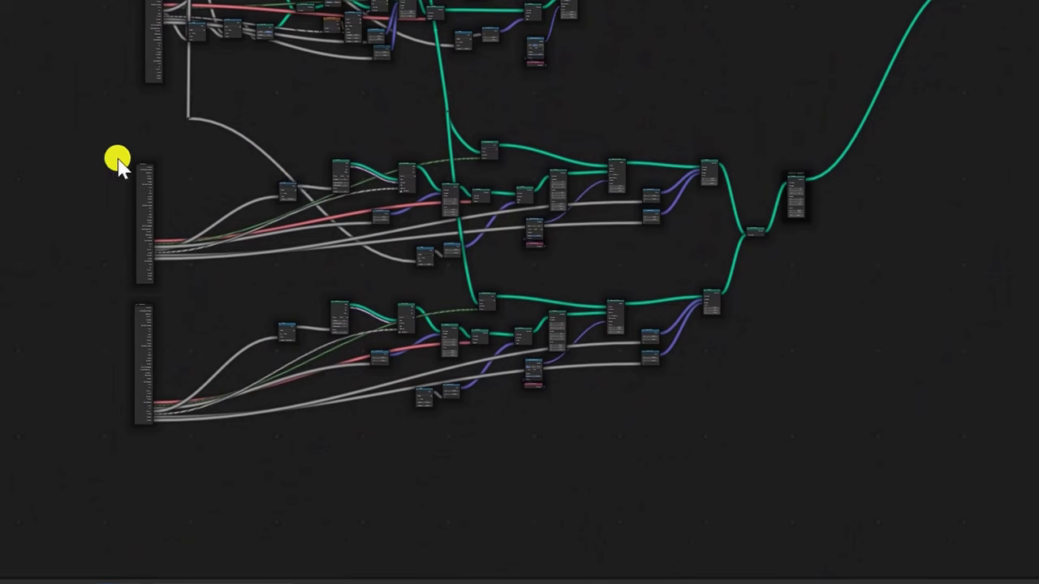
drag(70, 151, 707, 290)
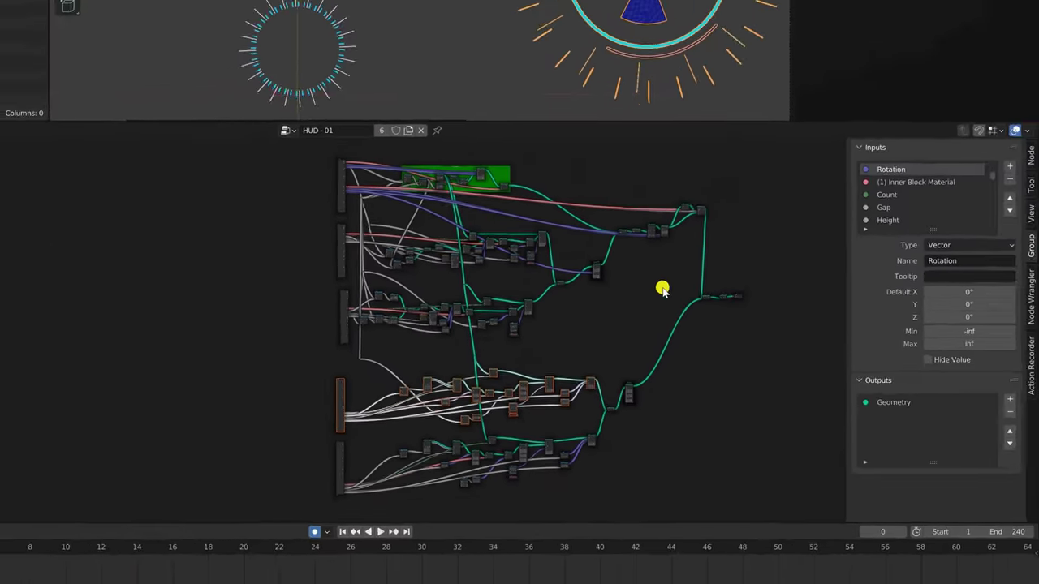
middle_drag(667, 299, 716, 299)
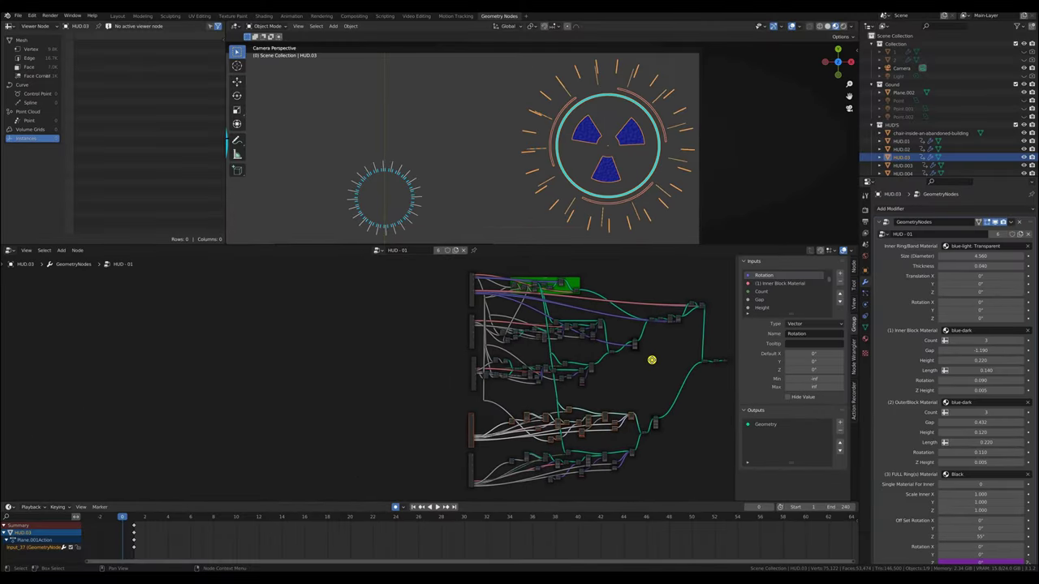